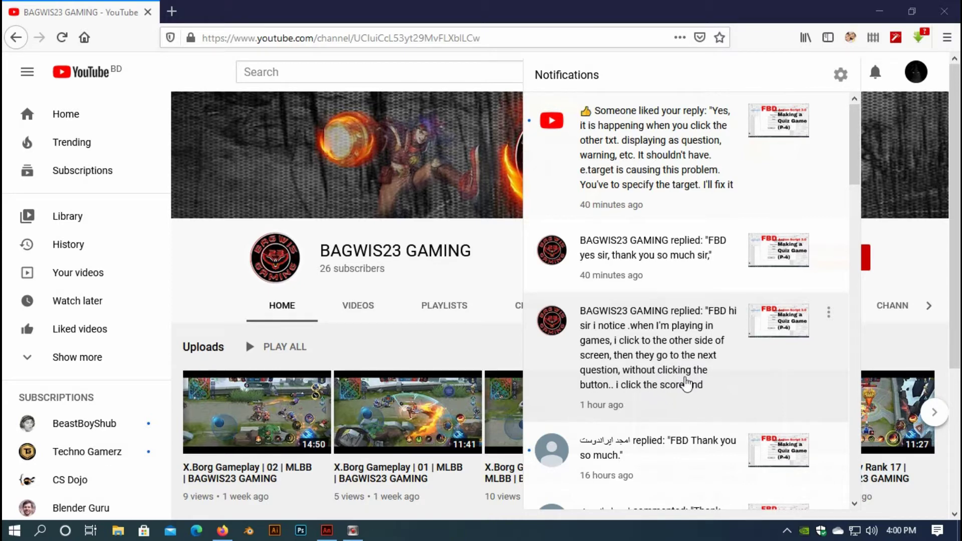
{"action": "scroll", "coordinate": [685, 383], "scroll_direction": "down", "scroll_amount": 1}
{"action": "scroll", "coordinate": [686, 378], "scroll_direction": "up", "scroll_amount": 1}
{"action": "scroll", "coordinate": [663, 301], "scroll_direction": "up", "scroll_amount": 1}
{"action": "scroll", "coordinate": [627, 156], "scroll_direction": "up", "scroll_amount": 1}
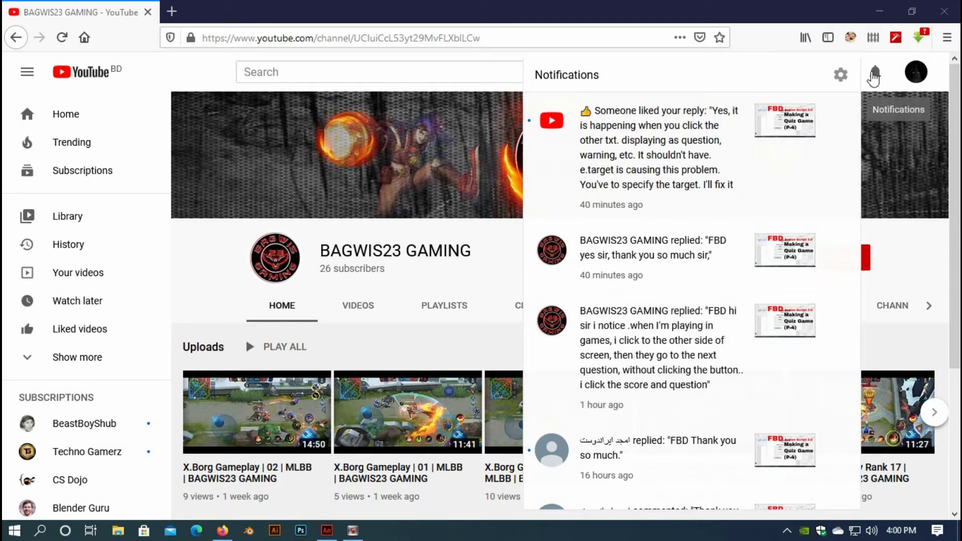
- Close the YouTube notifications panel so only the channel page shows
{"action": "left_click", "coordinate": [876, 75]}
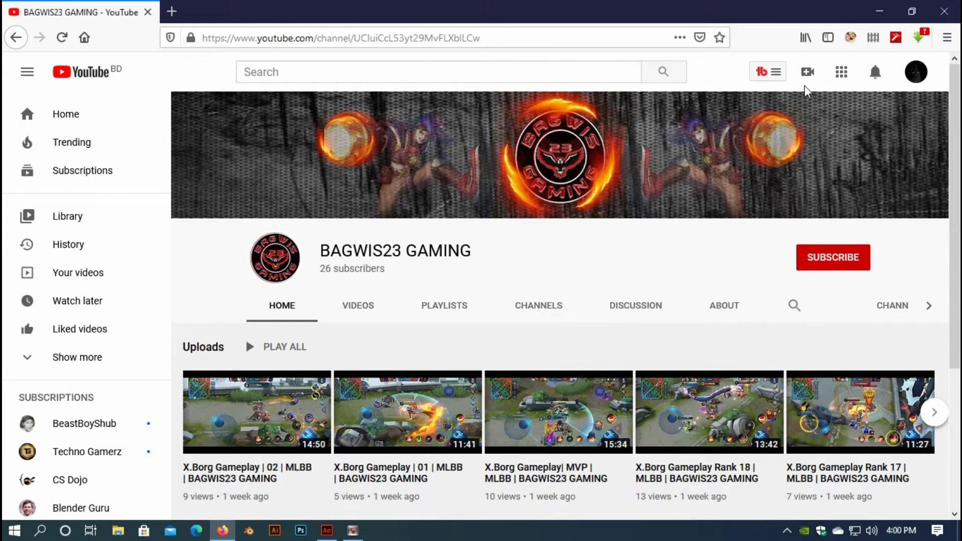
- Switch to the QuizGame project in Animate and run Control > Test
{"action": "left_click", "coordinate": [327, 531]}
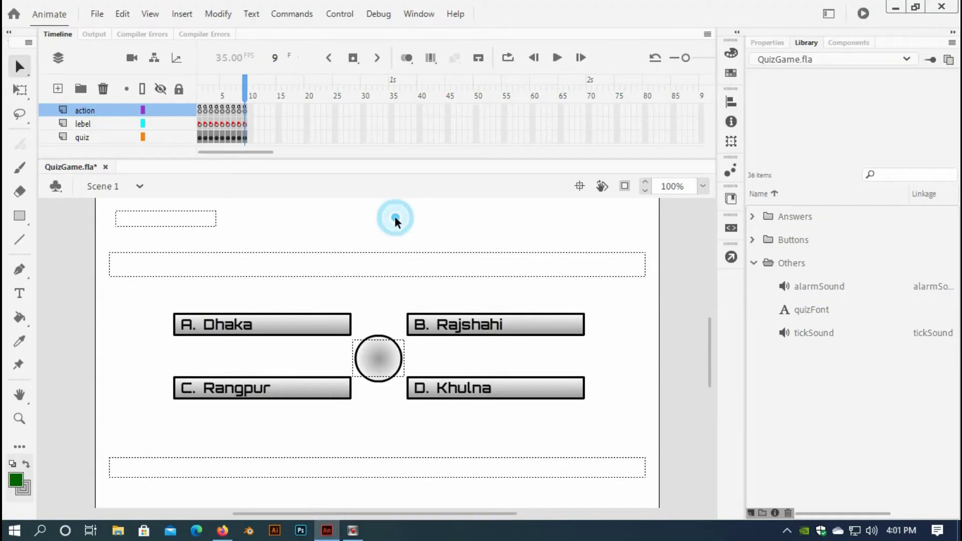
{"action": "left_click", "coordinate": [340, 13]}
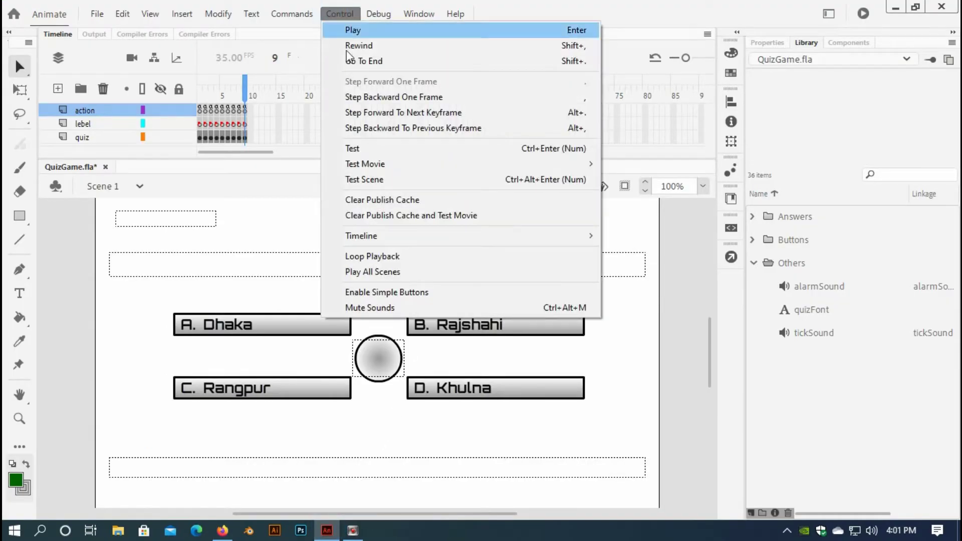
{"action": "left_click", "coordinate": [357, 146]}
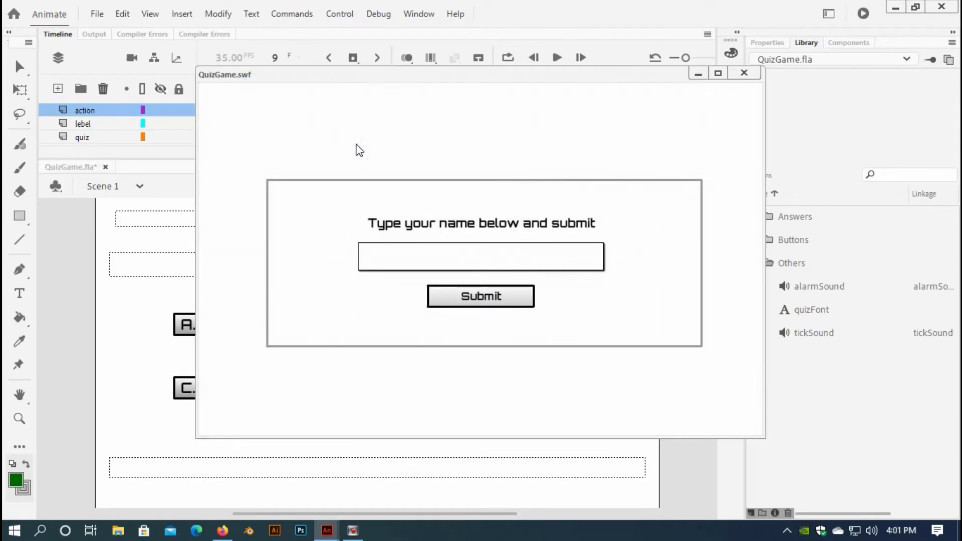
- Enter a player name, start the quiz, answer Dhaka and In 1962, then close the test window
{"action": "left_click", "coordinate": [429, 262]}
{"action": "type", "text": "ka"}
{"action": "type", "text": "kakaka"}
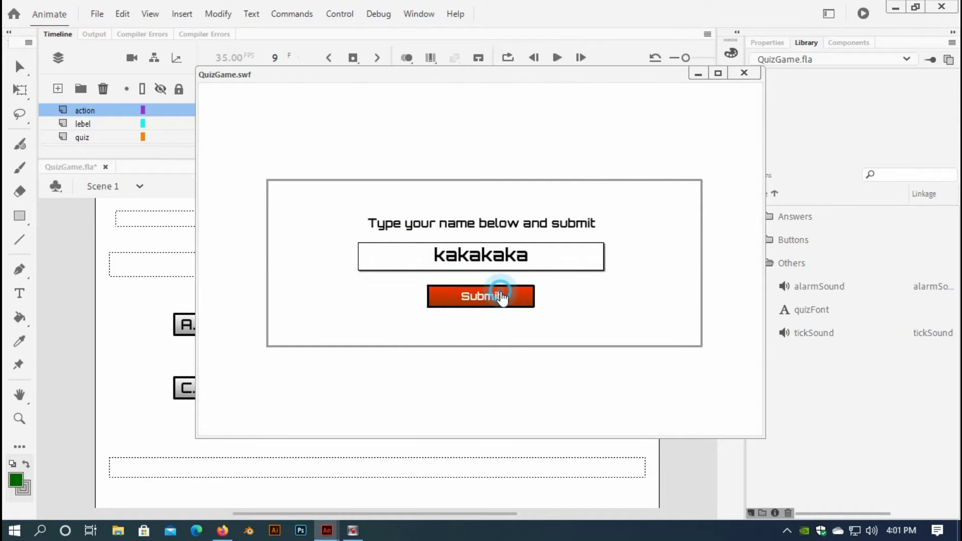
{"action": "left_click", "coordinate": [497, 296]}
{"action": "left_click", "coordinate": [638, 181]}
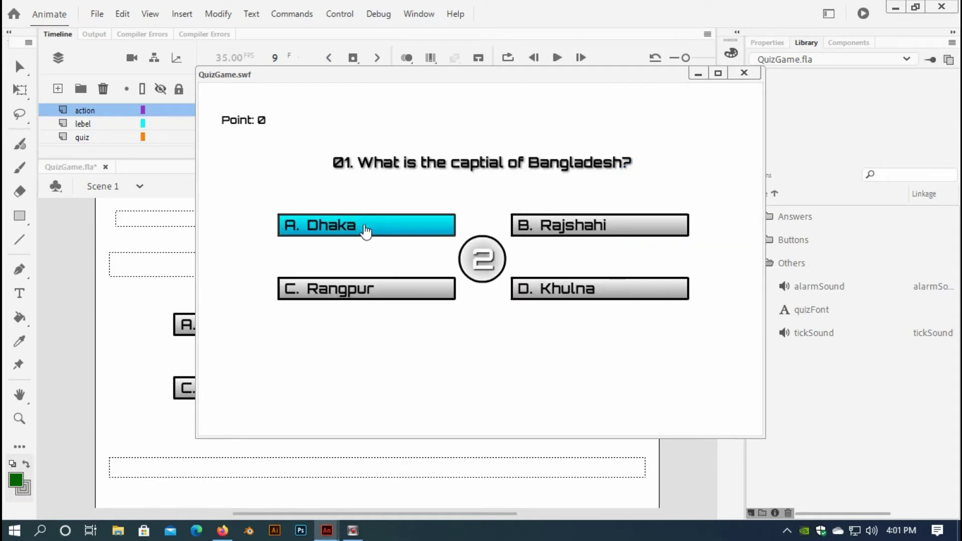
{"action": "left_click", "coordinate": [361, 227]}
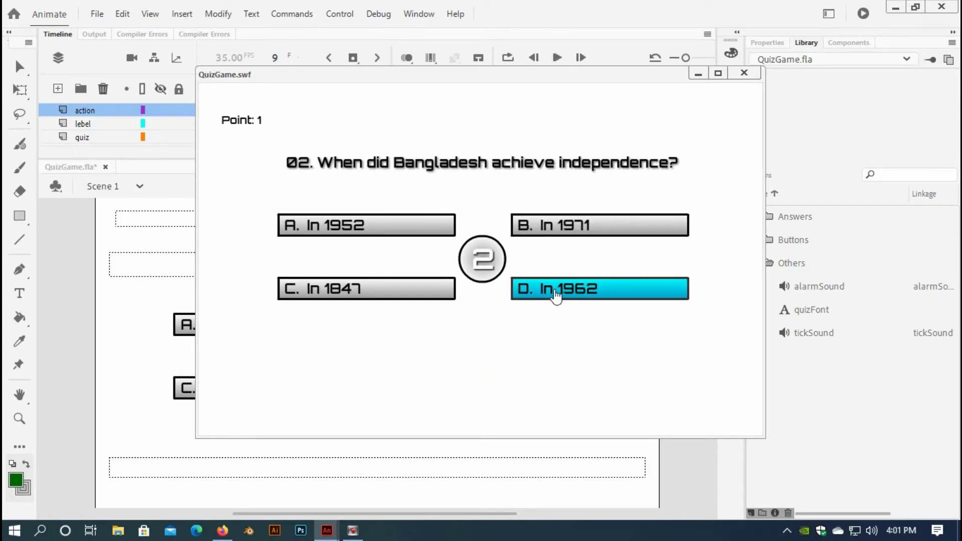
{"action": "left_click", "coordinate": [557, 293]}
{"action": "type", "text": "kakakaka"}
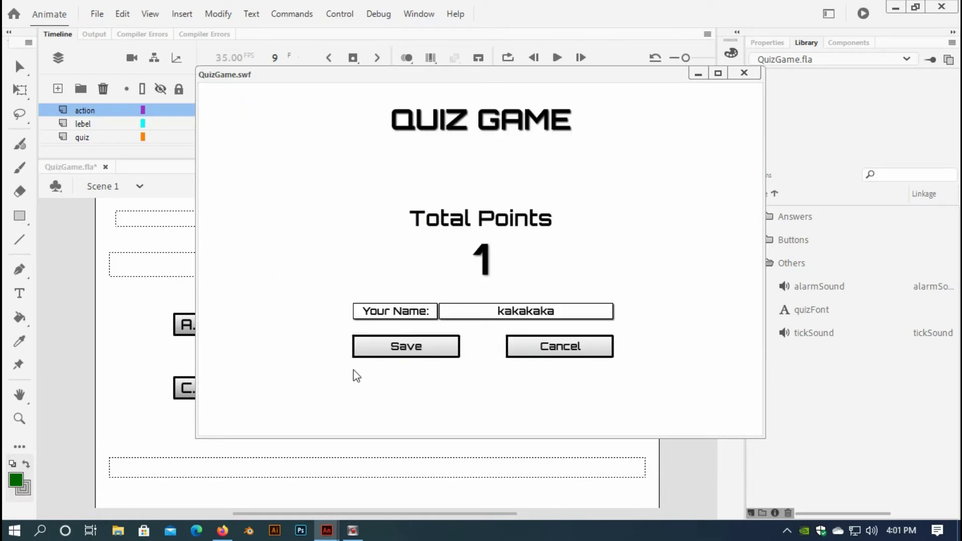
{"action": "left_click", "coordinate": [743, 74]}
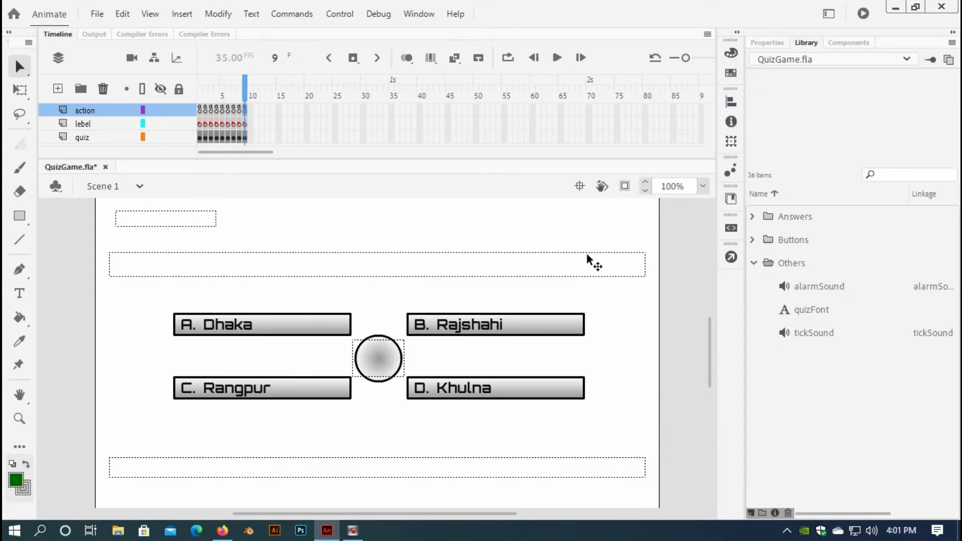
- Show the frame's ActionScript and highlight ansHolder, target, dhaka and whenCorrectAns in the click handler (lines 42-46)
{"action": "left_click", "coordinate": [731, 258]}
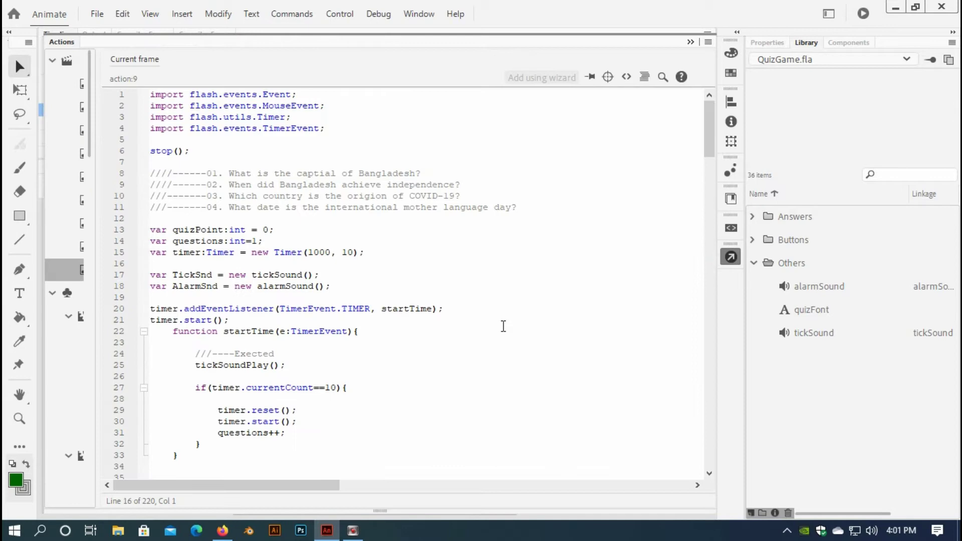
{"action": "scroll", "coordinate": [459, 352], "scroll_direction": "down", "scroll_amount": 4}
{"action": "scroll", "coordinate": [459, 351], "scroll_direction": "down", "scroll_amount": 3}
{"action": "scroll", "coordinate": [459, 351], "scroll_direction": "down", "scroll_amount": 4}
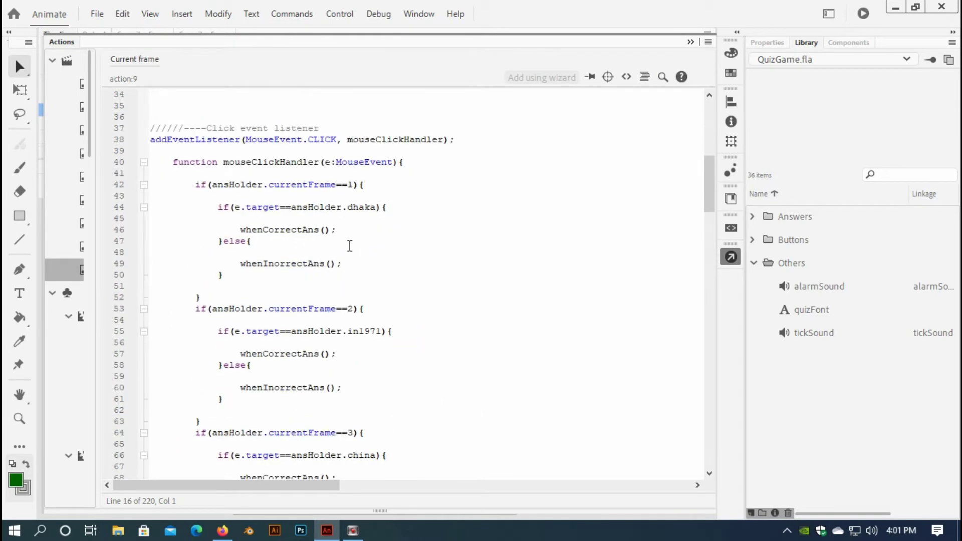
{"action": "left_click", "coordinate": [332, 218]}
{"action": "double_click", "coordinate": [236, 184]}
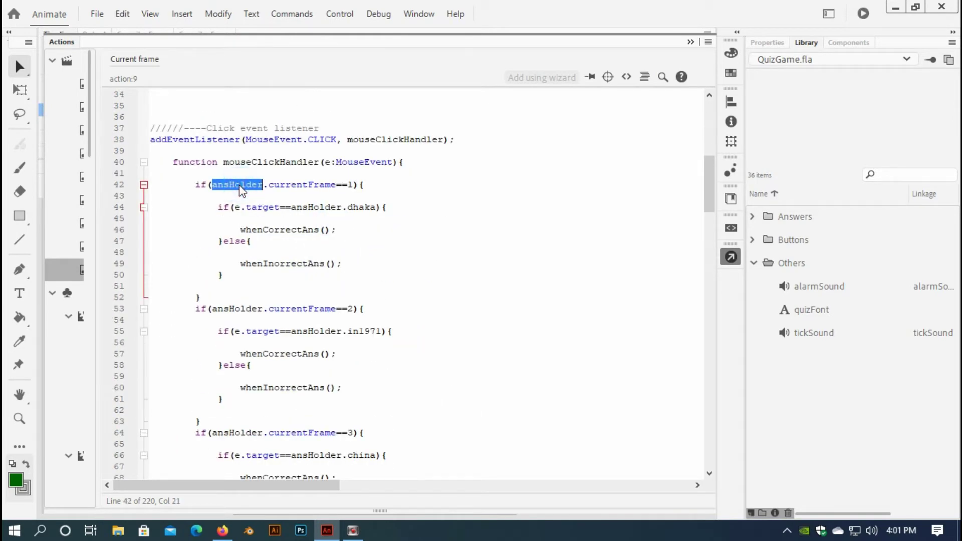
{"action": "left_click", "coordinate": [286, 207]}
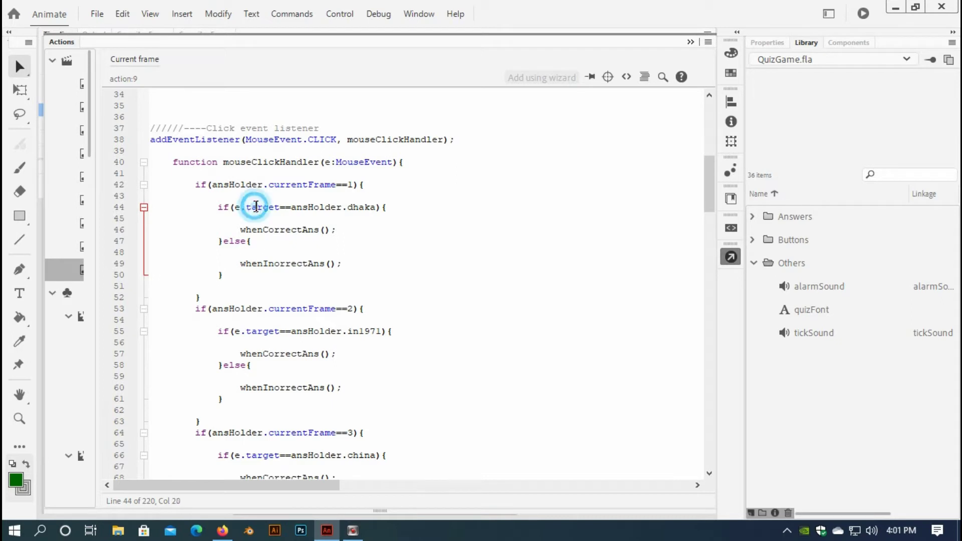
{"action": "double_click", "coordinate": [256, 207]}
{"action": "double_click", "coordinate": [316, 206]}
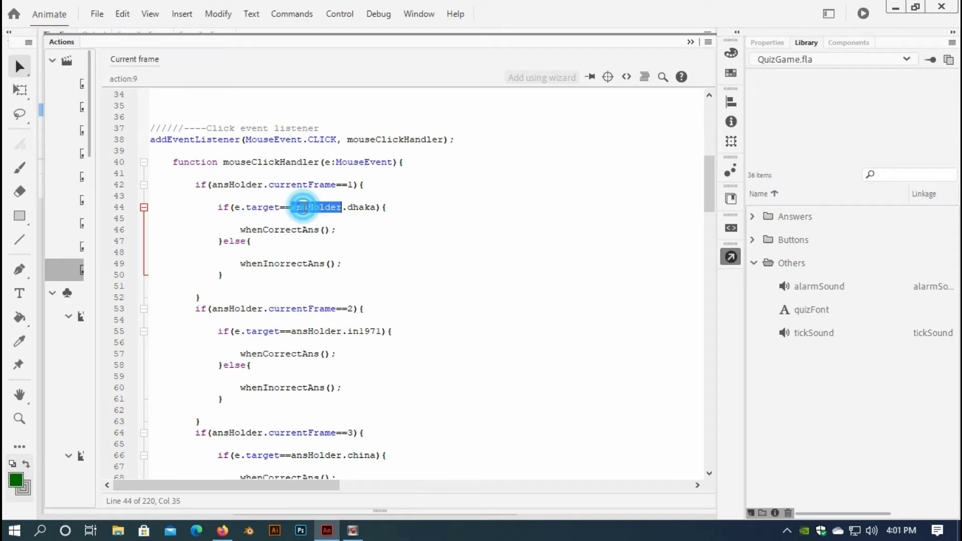
{"action": "double_click", "coordinate": [360, 209]}
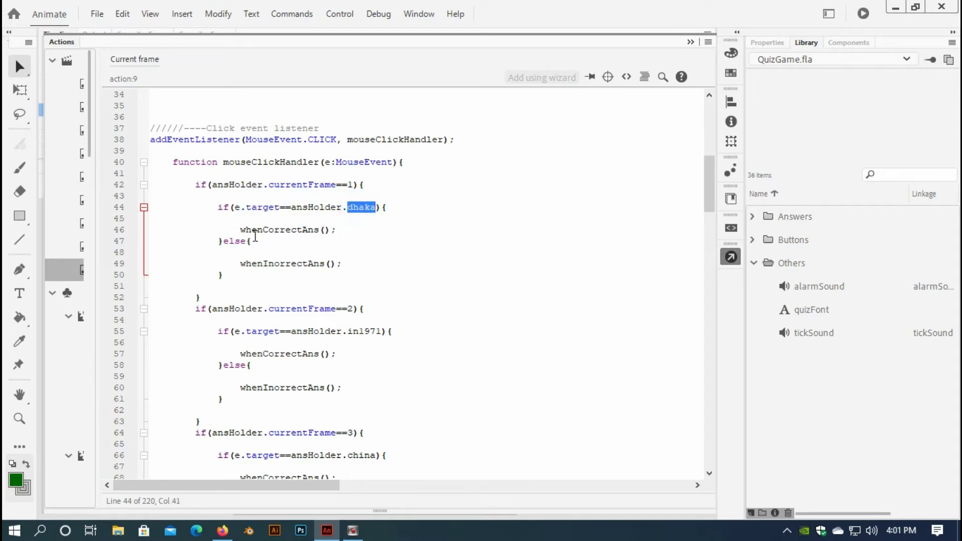
{"action": "double_click", "coordinate": [279, 230]}
{"action": "scroll", "coordinate": [311, 275], "scroll_direction": "down", "scroll_amount": 8}
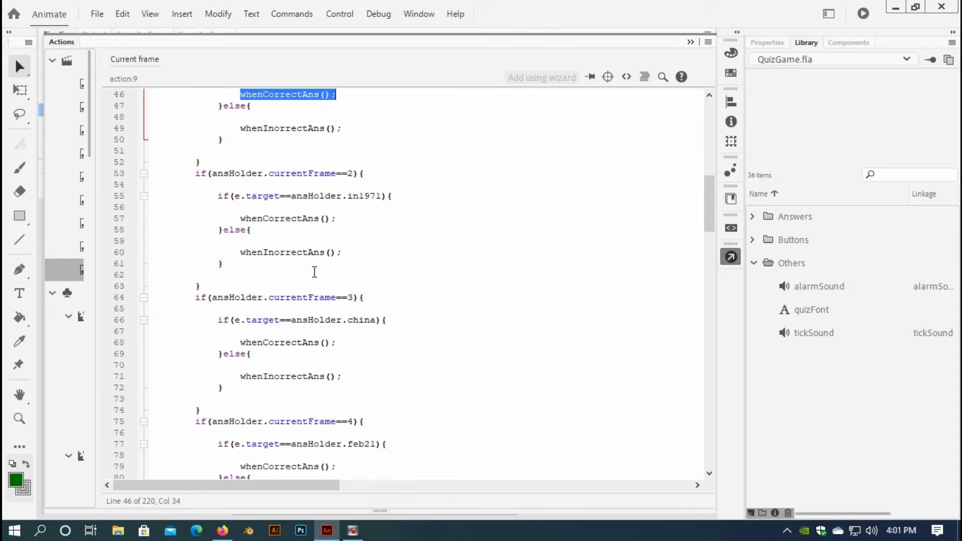
{"action": "scroll", "coordinate": [311, 275], "scroll_direction": "down", "scroll_amount": 6}
{"action": "scroll", "coordinate": [310, 274], "scroll_direction": "down", "scroll_amount": 3}
- Highlight the whenCorrectAns definition, the else branch and the whenIncorrectAns call on line 49
{"action": "double_click", "coordinate": [263, 241]}
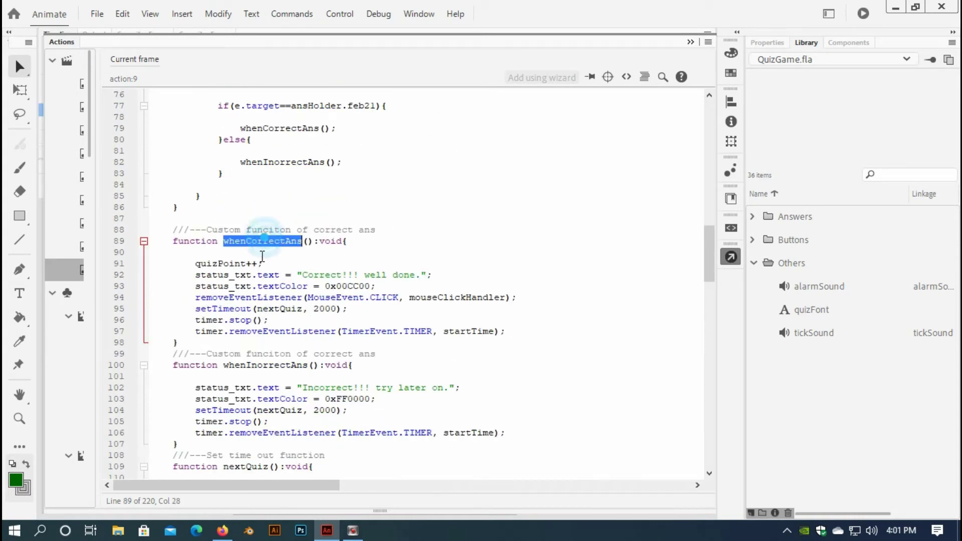
{"action": "scroll", "coordinate": [258, 302], "scroll_direction": "up", "scroll_amount": 5}
{"action": "scroll", "coordinate": [258, 302], "scroll_direction": "up", "scroll_amount": 5}
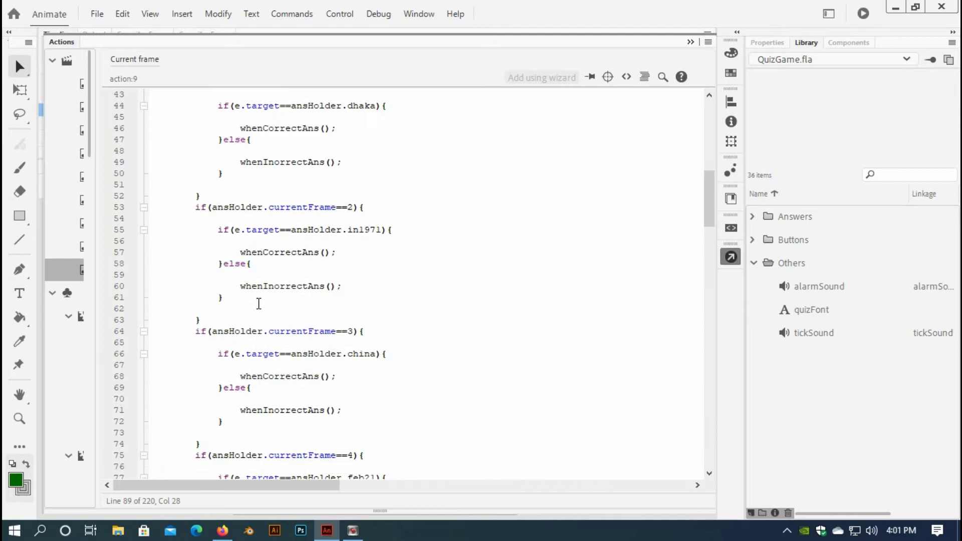
{"action": "scroll", "coordinate": [258, 302], "scroll_direction": "up", "scroll_amount": 5}
{"action": "scroll", "coordinate": [259, 303], "scroll_direction": "up", "scroll_amount": 3}
{"action": "scroll", "coordinate": [259, 302], "scroll_direction": "down", "scroll_amount": 2}
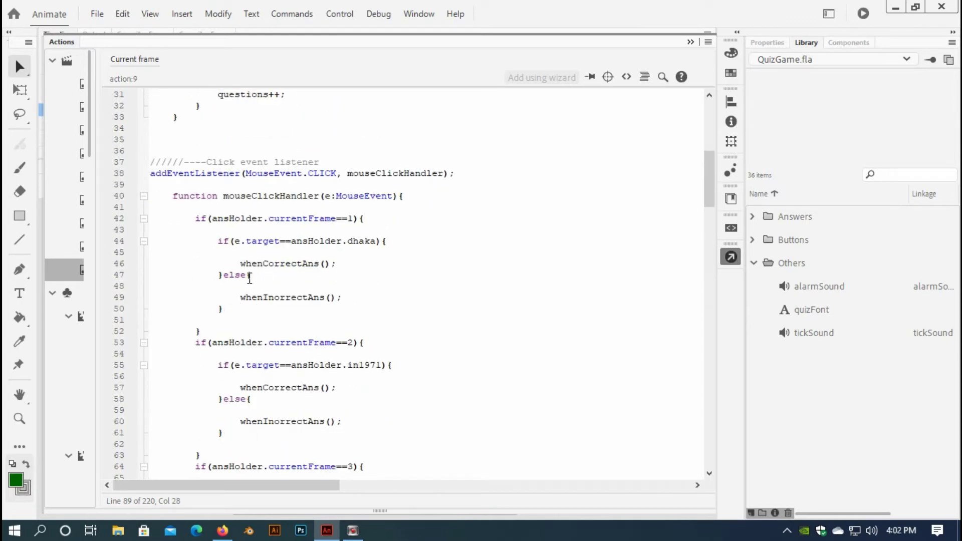
{"action": "double_click", "coordinate": [235, 275]}
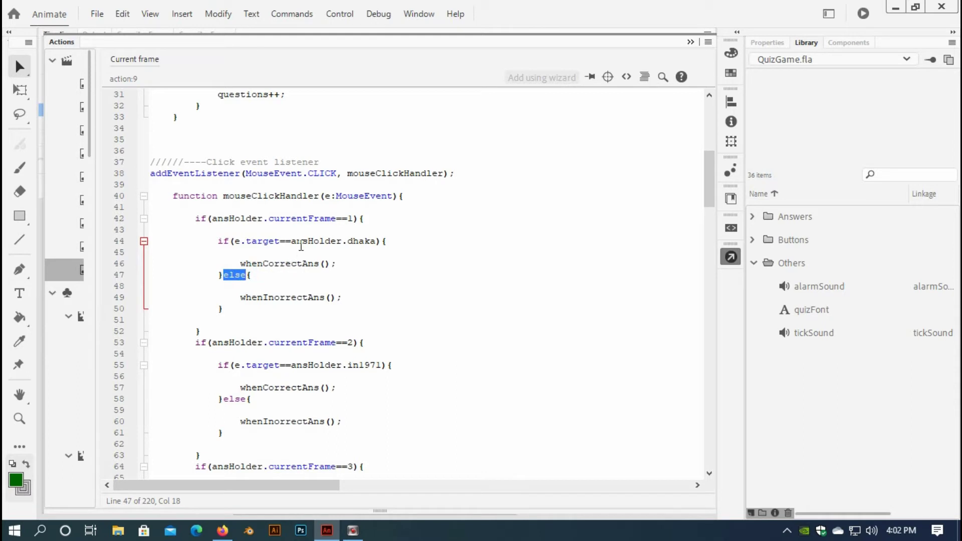
{"action": "double_click", "coordinate": [301, 243]}
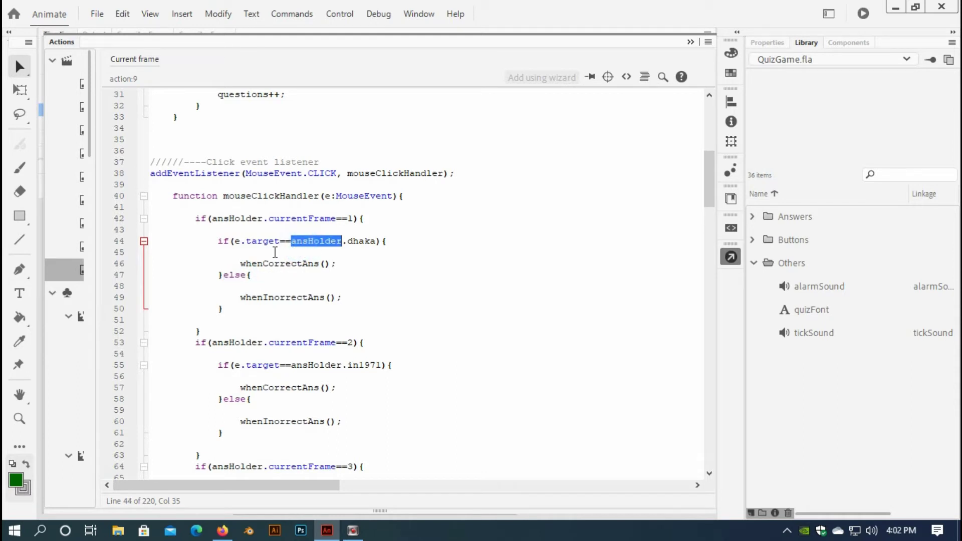
{"action": "left_click", "coordinate": [273, 278]}
{"action": "left_click", "coordinate": [246, 288]}
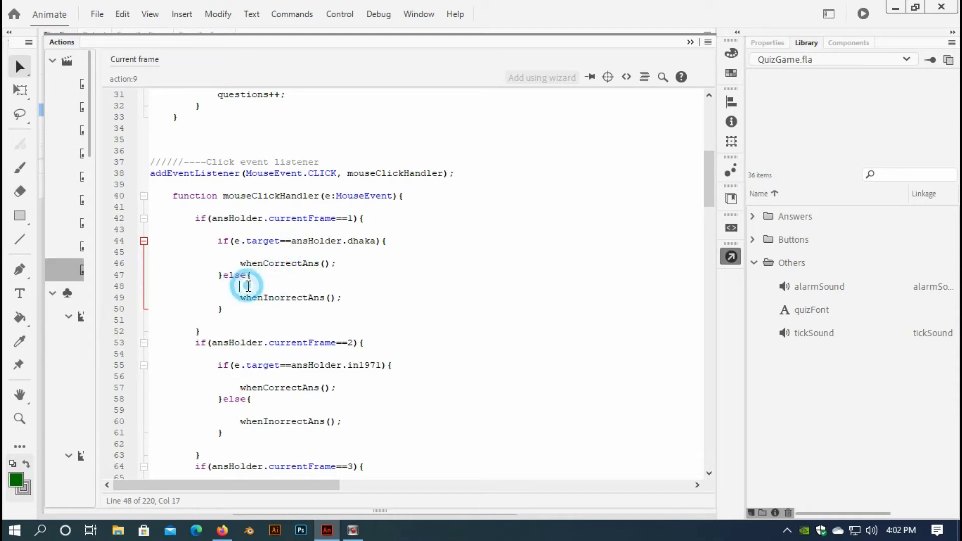
{"action": "double_click", "coordinate": [256, 296]}
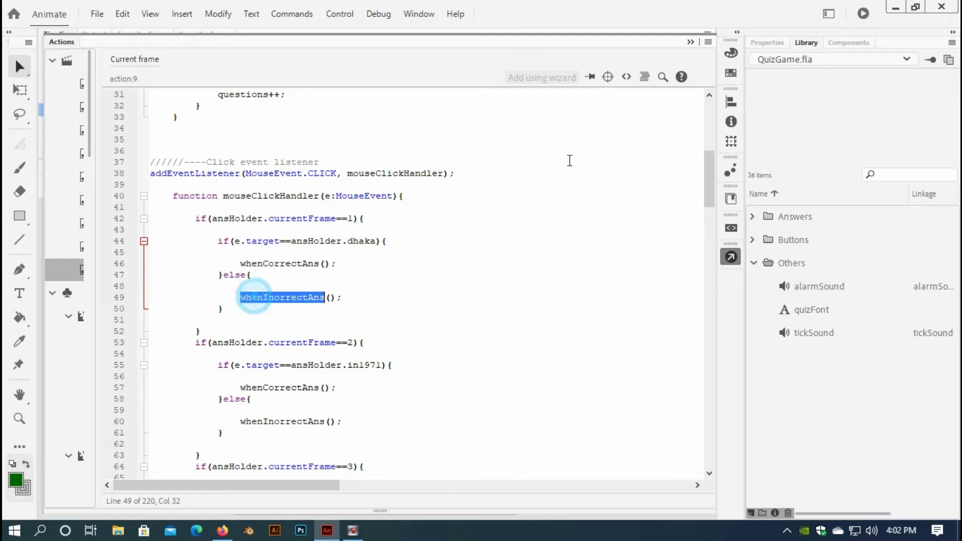
{"action": "left_click", "coordinate": [691, 41]}
{"action": "left_click", "coordinate": [408, 261]}
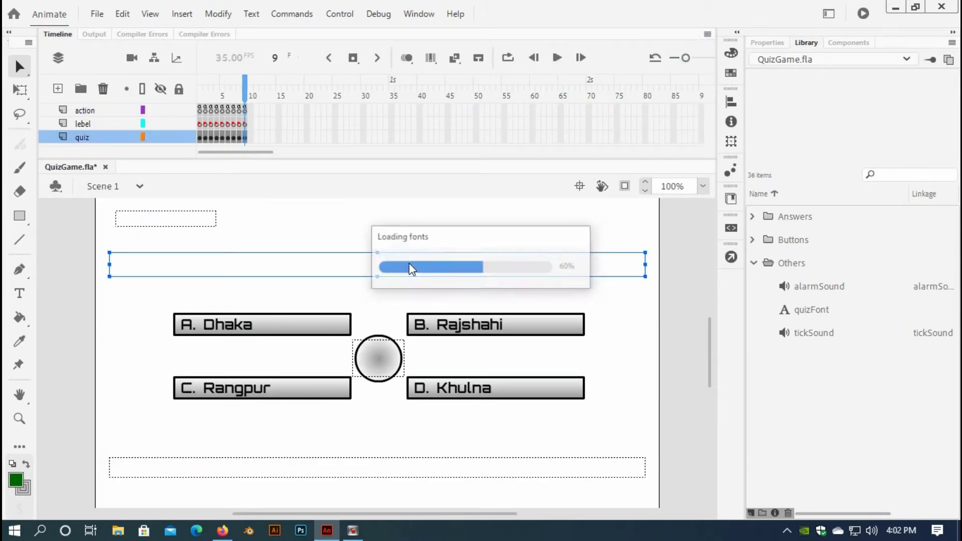
{"action": "left_click", "coordinate": [183, 221]}
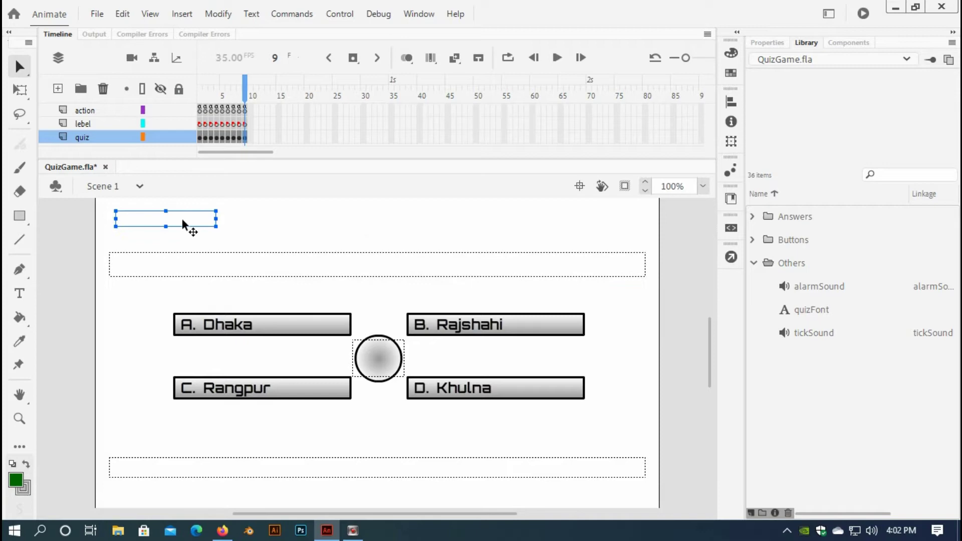
{"action": "left_click", "coordinate": [243, 472]}
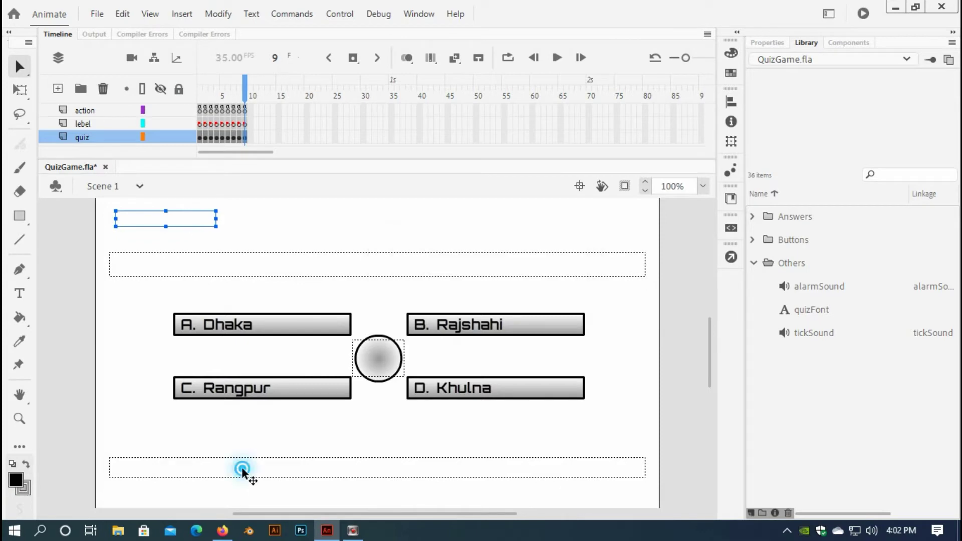
{"action": "left_click", "coordinate": [310, 268]}
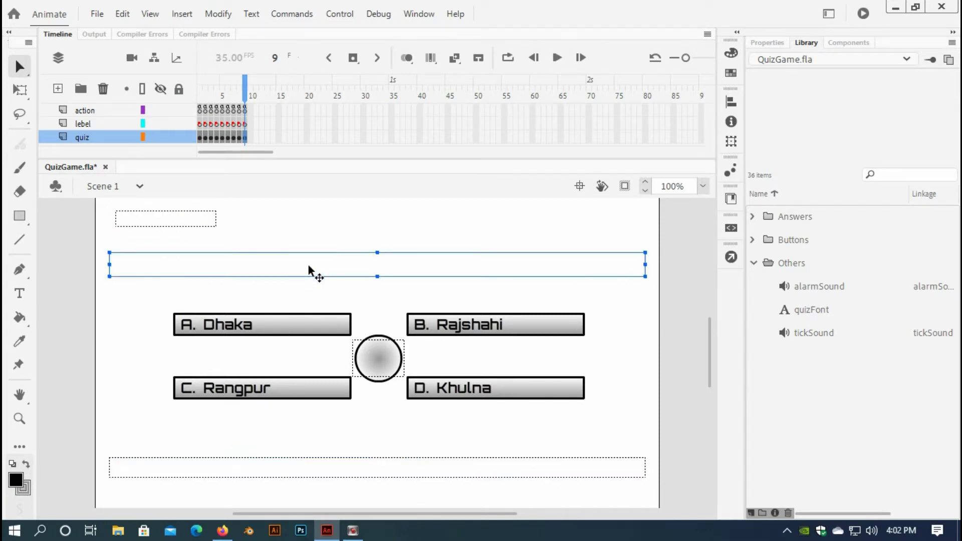
{"action": "left_click", "coordinate": [247, 110]}
- Paste 'ansHolder.' before addEventListener on line 38 so the click listener registers on ansHolder
{"action": "left_click", "coordinate": [731, 258]}
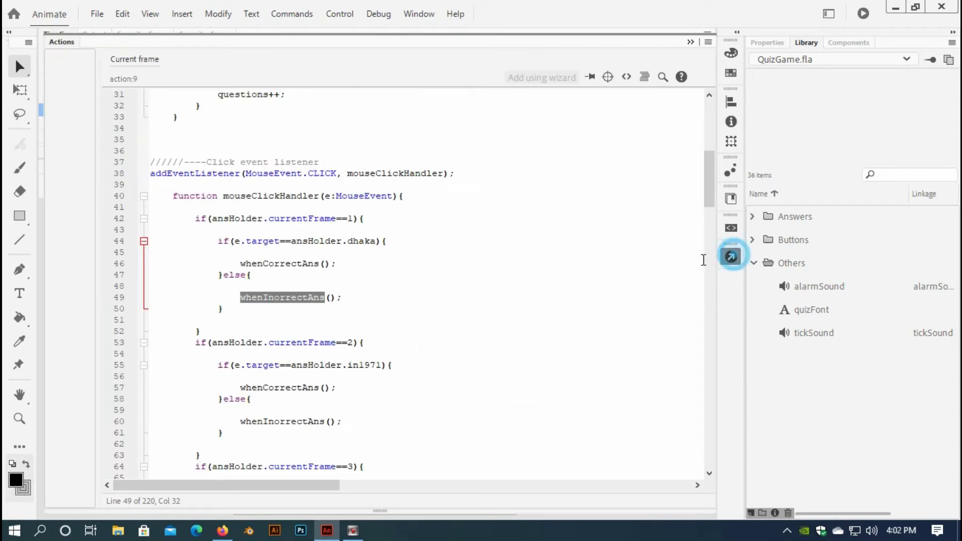
{"action": "left_click", "coordinate": [262, 317]}
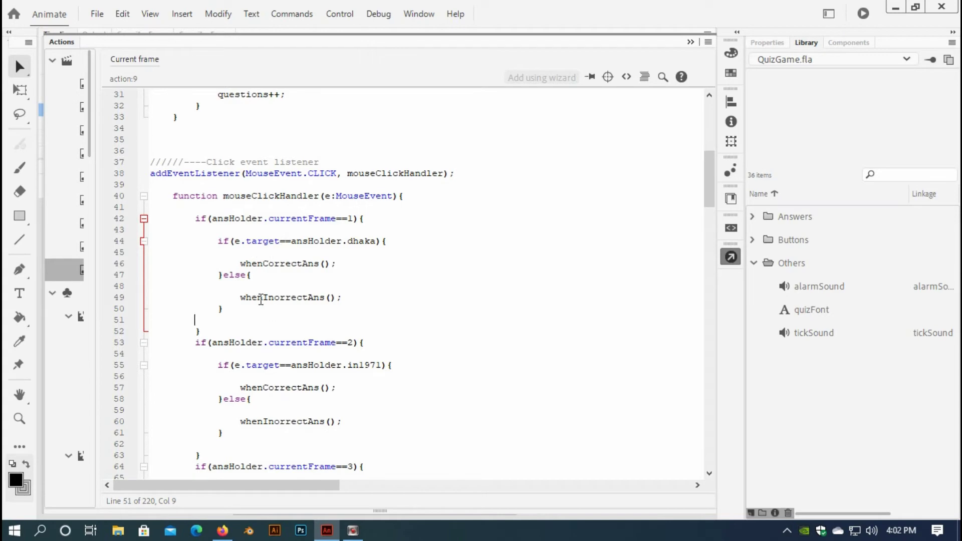
{"action": "double_click", "coordinate": [262, 298]}
{"action": "scroll", "coordinate": [263, 301], "scroll_direction": "down", "scroll_amount": 5}
{"action": "scroll", "coordinate": [266, 302], "scroll_direction": "down", "scroll_amount": 6}
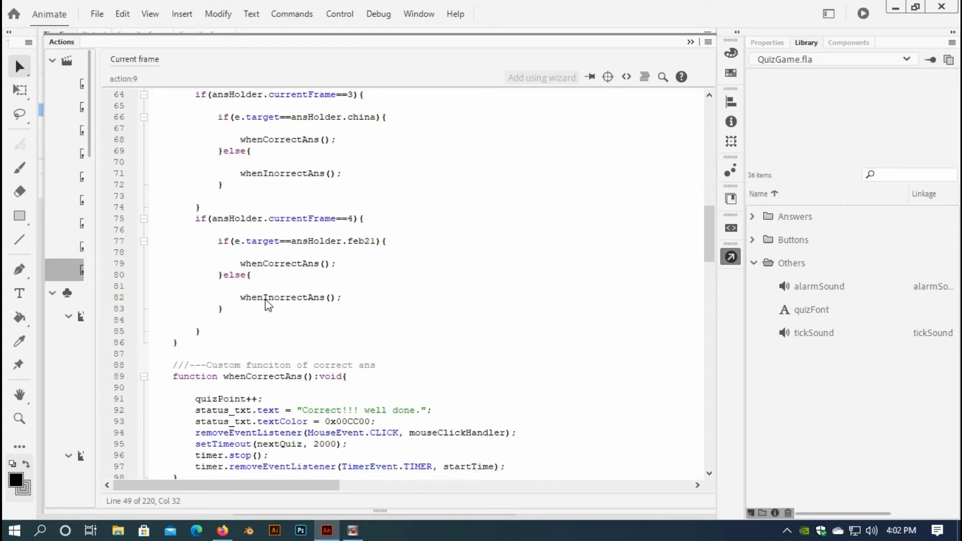
{"action": "scroll", "coordinate": [267, 303], "scroll_direction": "down", "scroll_amount": 6}
{"action": "scroll", "coordinate": [267, 302], "scroll_direction": "up", "scroll_amount": 4}
{"action": "scroll", "coordinate": [267, 302], "scroll_direction": "up", "scroll_amount": 3}
{"action": "scroll", "coordinate": [271, 299], "scroll_direction": "up", "scroll_amount": 3}
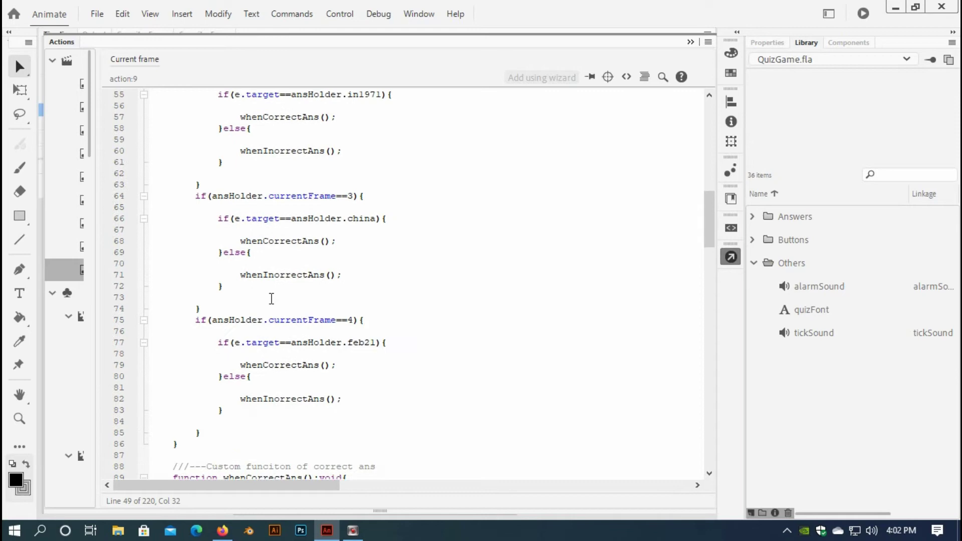
{"action": "scroll", "coordinate": [271, 300], "scroll_direction": "up", "scroll_amount": 5}
{"action": "scroll", "coordinate": [270, 299], "scroll_direction": "up", "scroll_amount": 3}
{"action": "scroll", "coordinate": [271, 299], "scroll_direction": "up", "scroll_amount": 2}
{"action": "scroll", "coordinate": [273, 300], "scroll_direction": "up", "scroll_amount": 2}
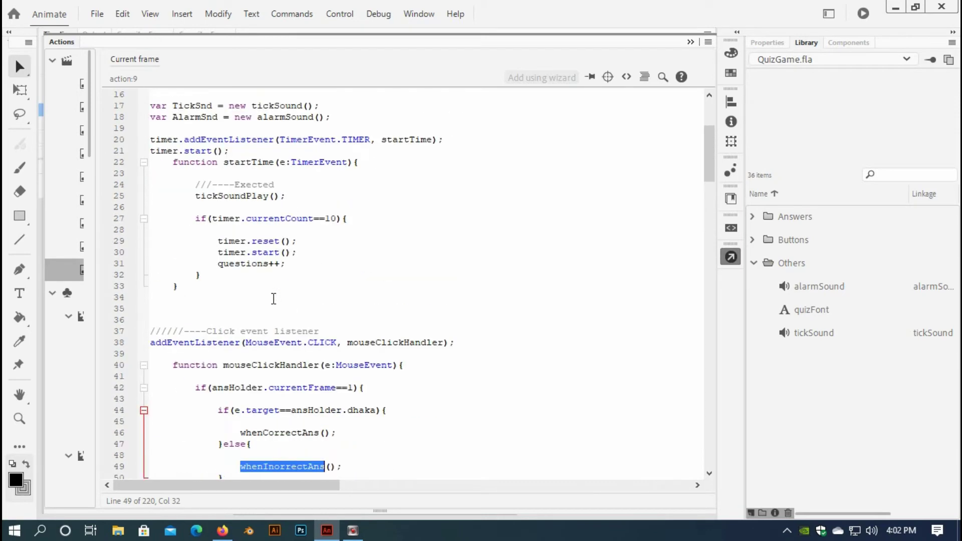
{"action": "scroll", "coordinate": [273, 299], "scroll_direction": "down", "scroll_amount": 6}
{"action": "scroll", "coordinate": [301, 294], "scroll_direction": "up", "scroll_amount": 3}
{"action": "scroll", "coordinate": [341, 282], "scroll_direction": "down", "scroll_amount": 2}
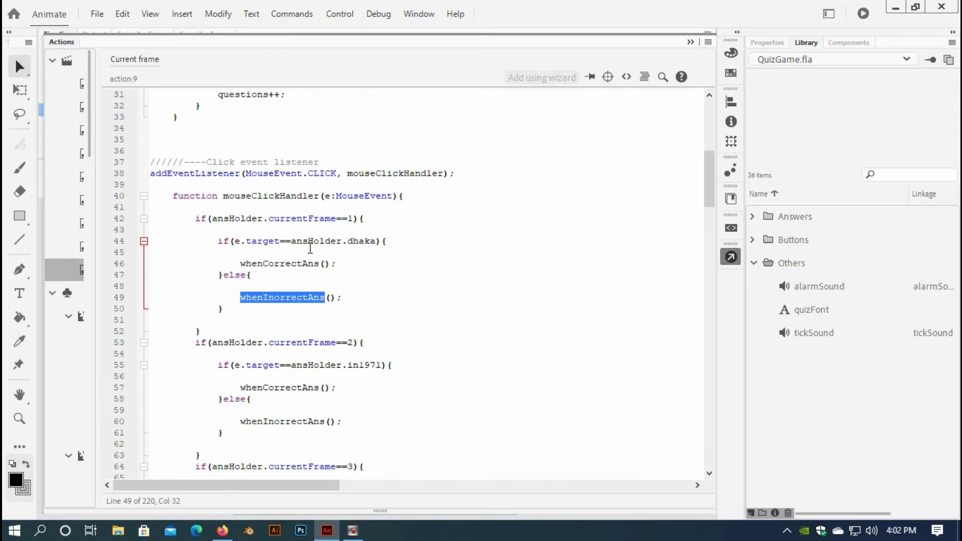
{"action": "double_click", "coordinate": [310, 242]}
{"action": "key", "text": "ctrl+c"}
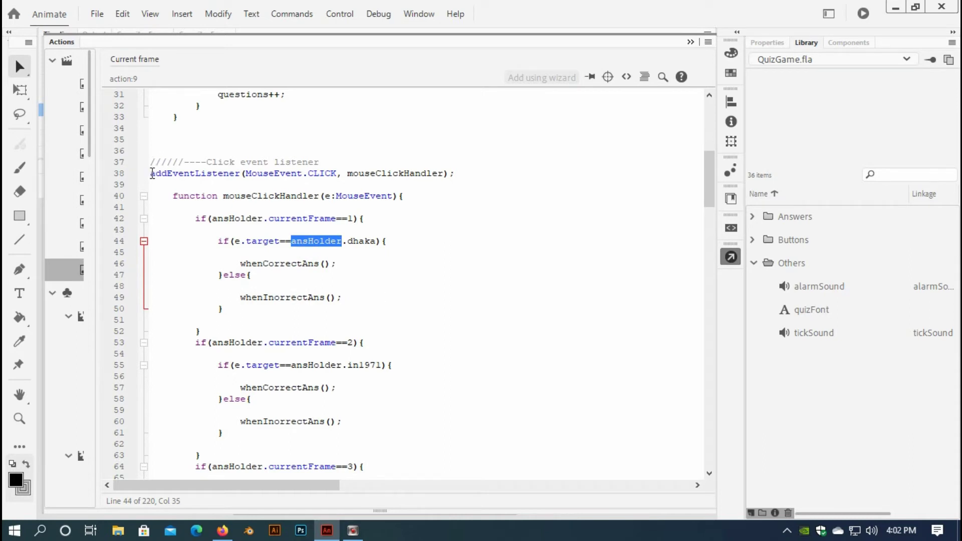
{"action": "left_click", "coordinate": [152, 174]}
{"action": "key", "text": "ctrl+v"}
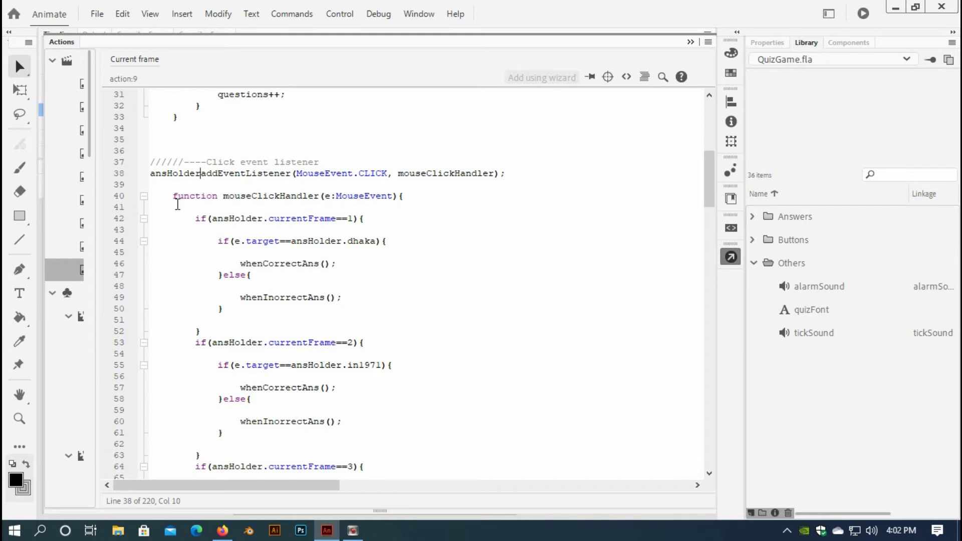
{"action": "type", "text": "."}
{"action": "left_click", "coordinate": [408, 225]}
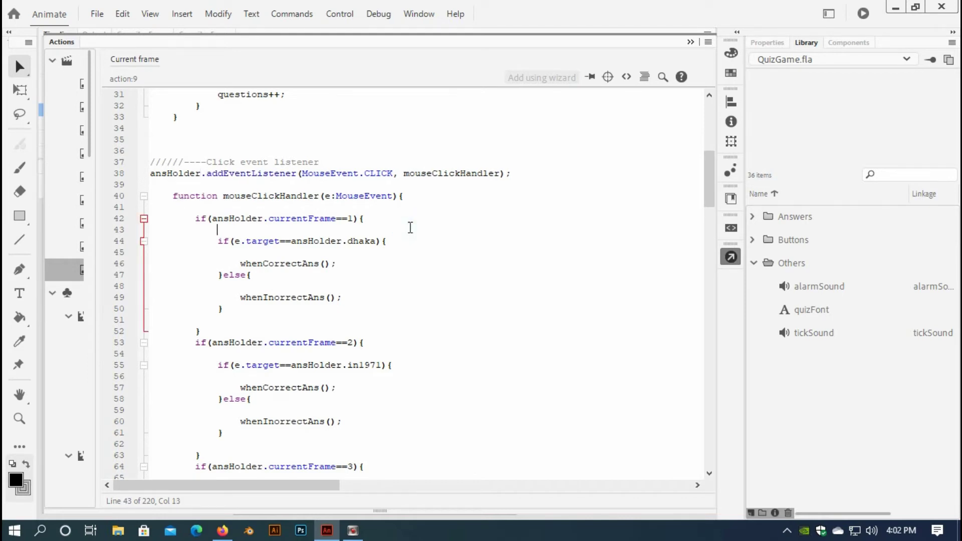
- Run Control > Test, enter a player name, submit it and start the quiz
{"action": "left_click", "coordinate": [340, 15]}
{"action": "left_click", "coordinate": [352, 148]}
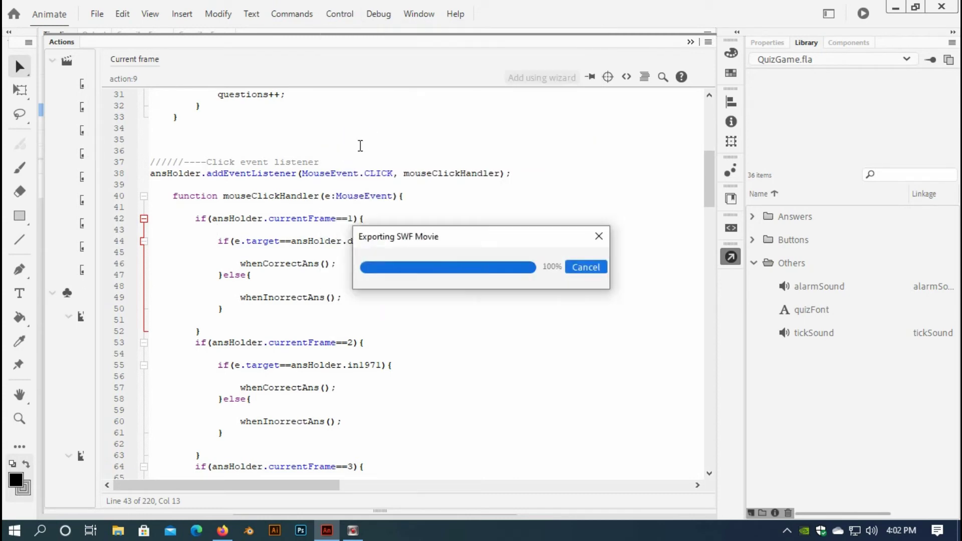
{"action": "left_click", "coordinate": [444, 256]}
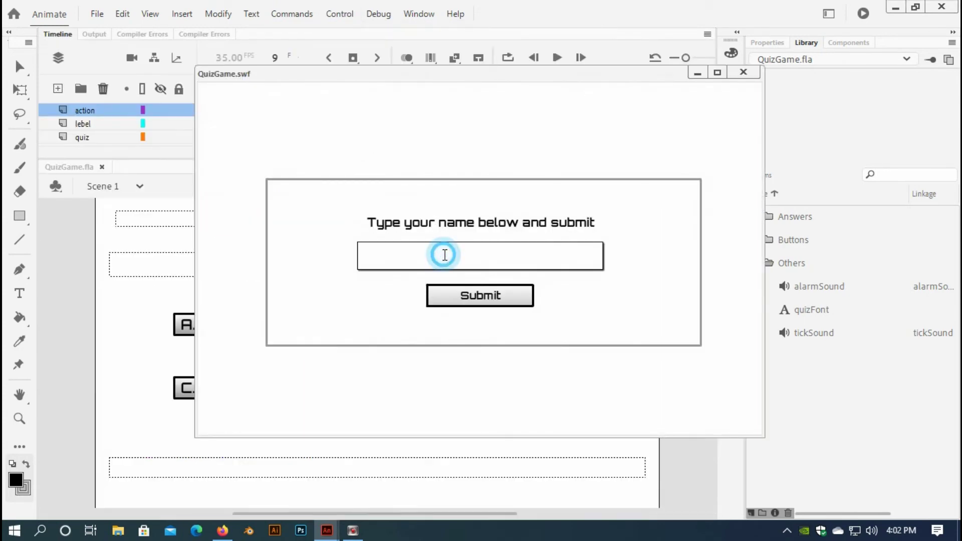
{"action": "type", "text": "Sssssssssss"}
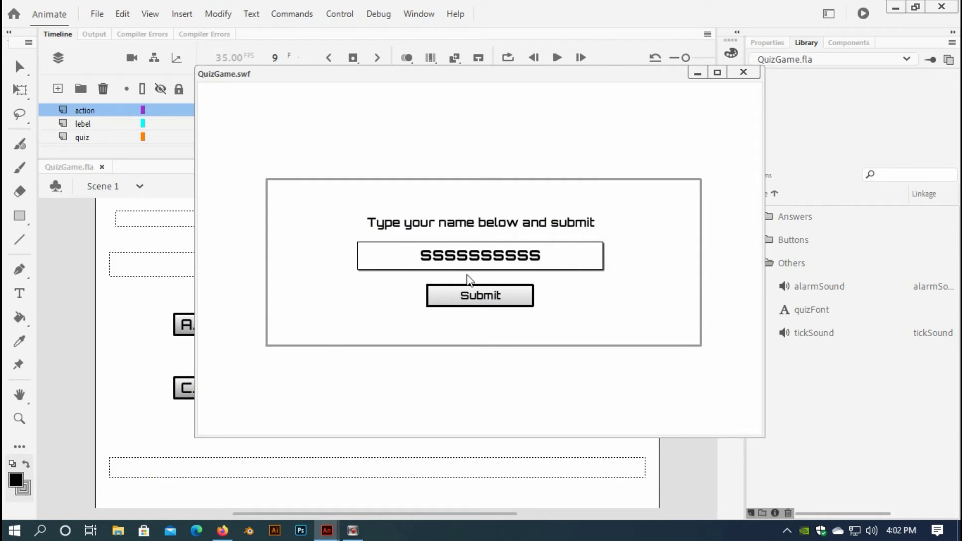
{"action": "left_click", "coordinate": [474, 295]}
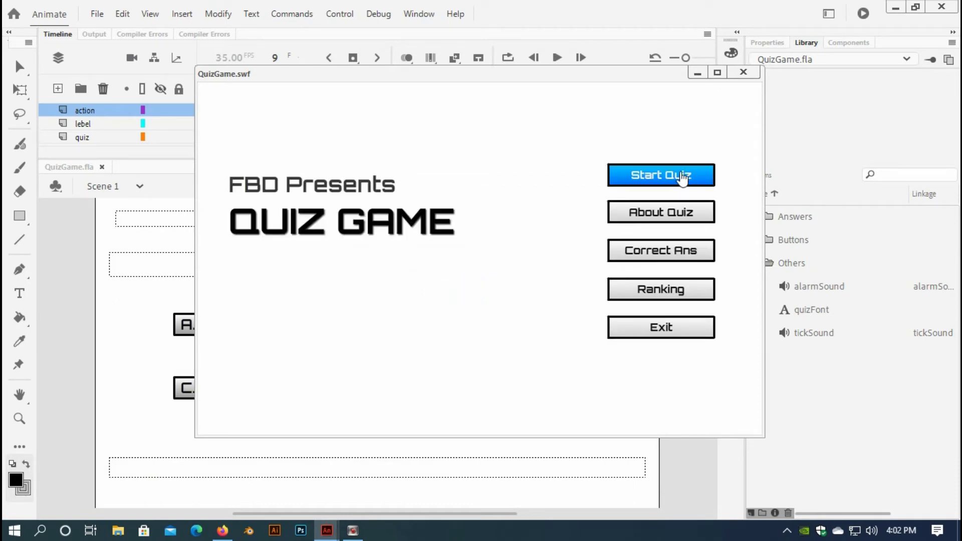
{"action": "left_click", "coordinate": [662, 174]}
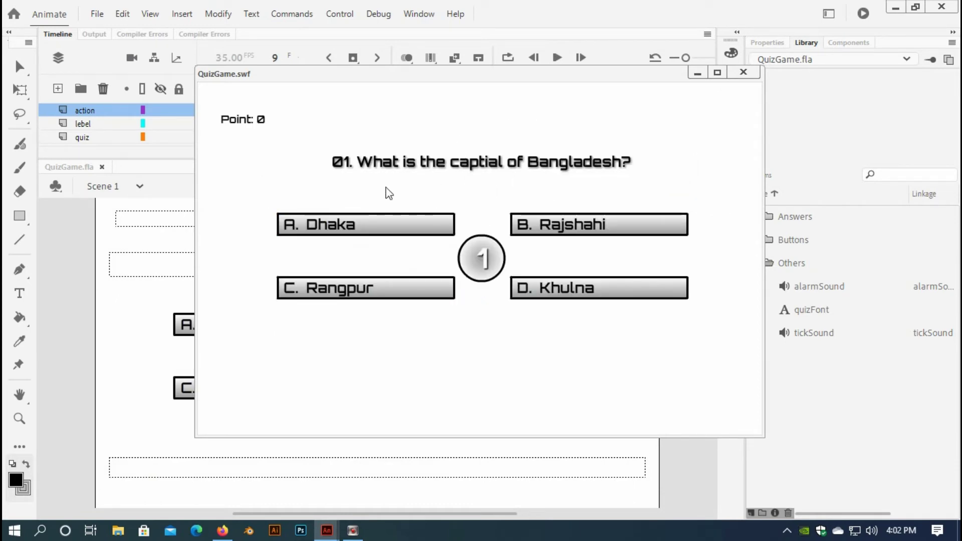
- Click the question text, Point label and empty space to confirm clicks off the buttons do nothing
{"action": "left_click", "coordinate": [446, 161]}
{"action": "left_click", "coordinate": [244, 119]}
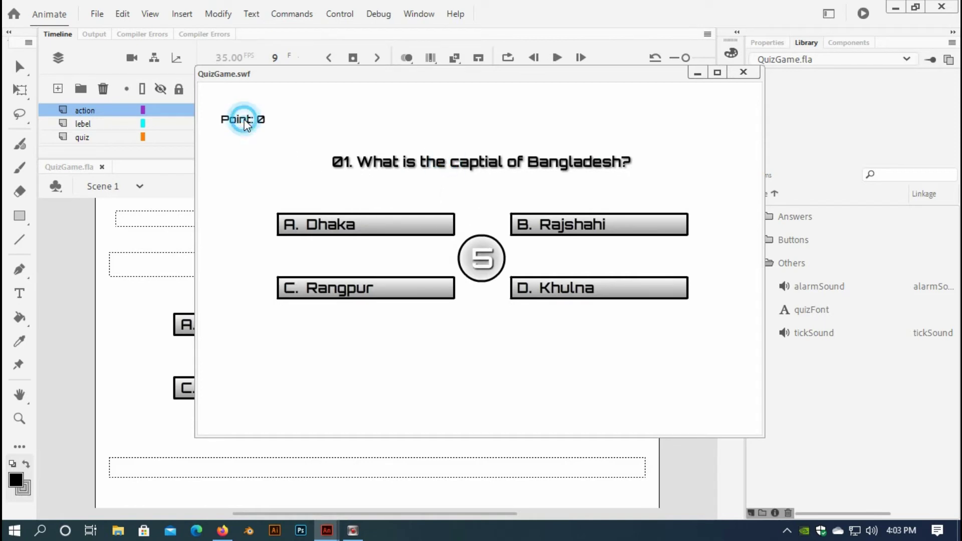
{"action": "left_click", "coordinate": [374, 156]}
{"action": "left_click", "coordinate": [480, 163]}
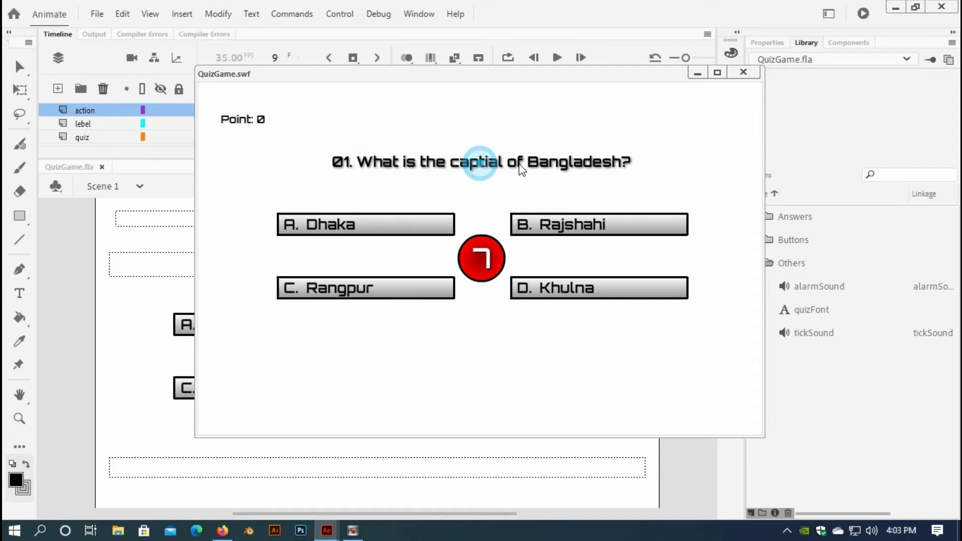
{"action": "left_click", "coordinate": [548, 162]}
{"action": "left_click", "coordinate": [490, 354]}
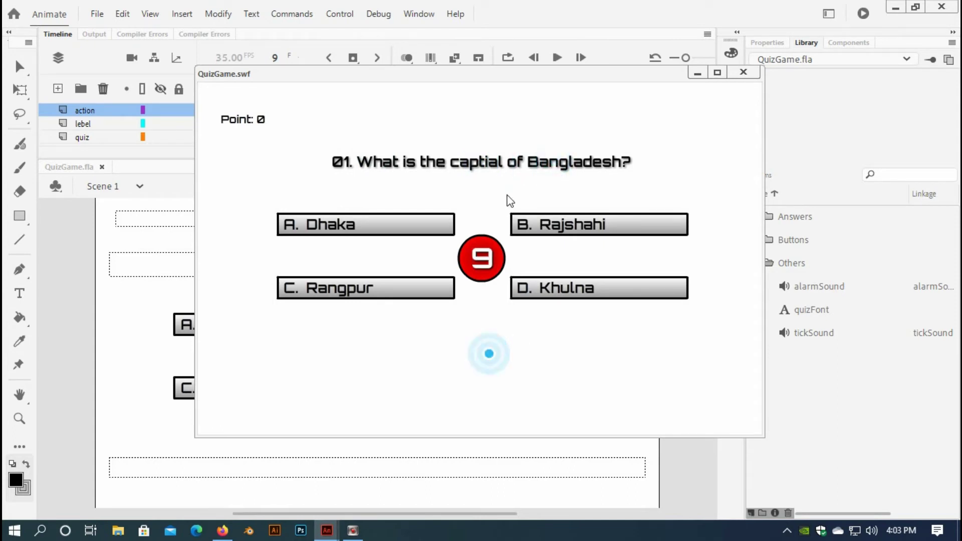
{"action": "left_click", "coordinate": [520, 164]}
{"action": "left_click", "coordinate": [561, 166]}
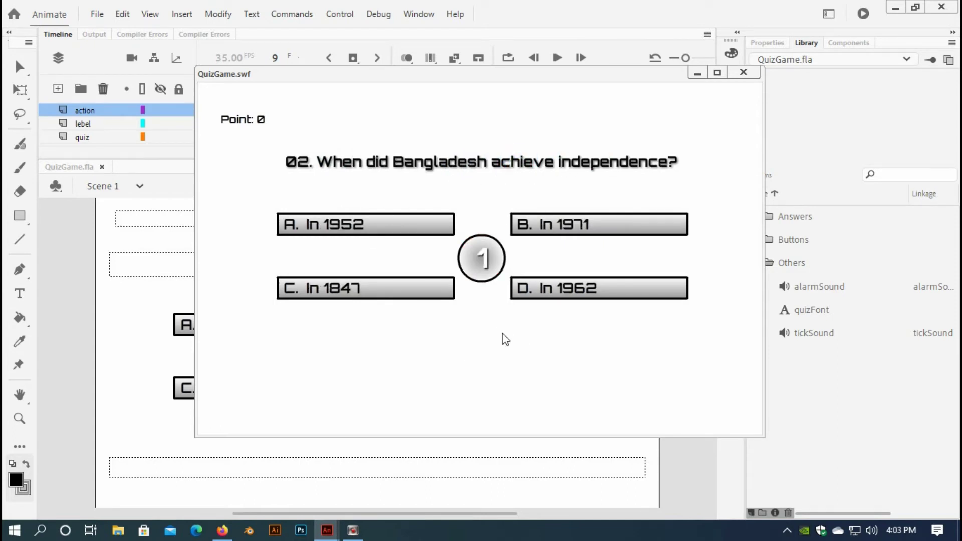
- Answer In 1971, close the test window and select frame 9 on the action layer
{"action": "left_click", "coordinate": [587, 224]}
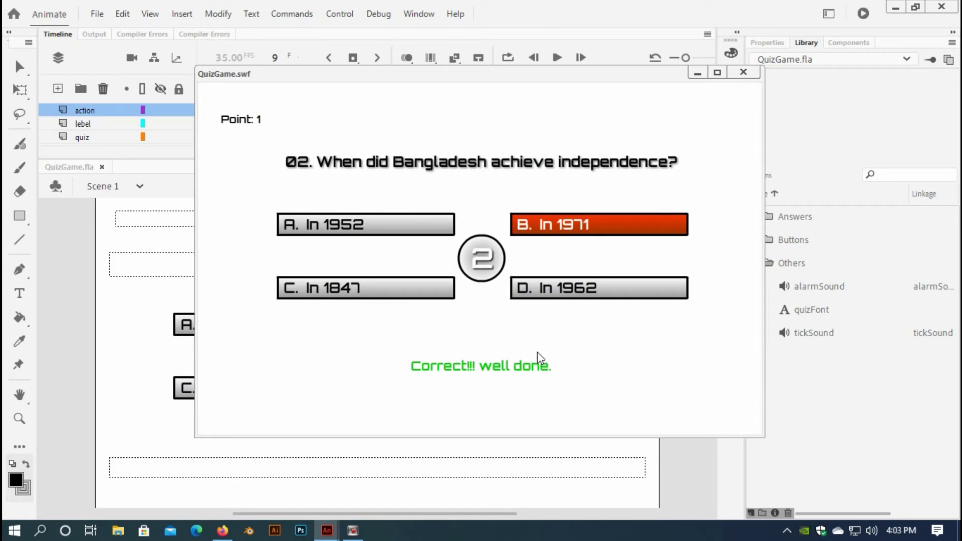
{"action": "left_click", "coordinate": [744, 73]}
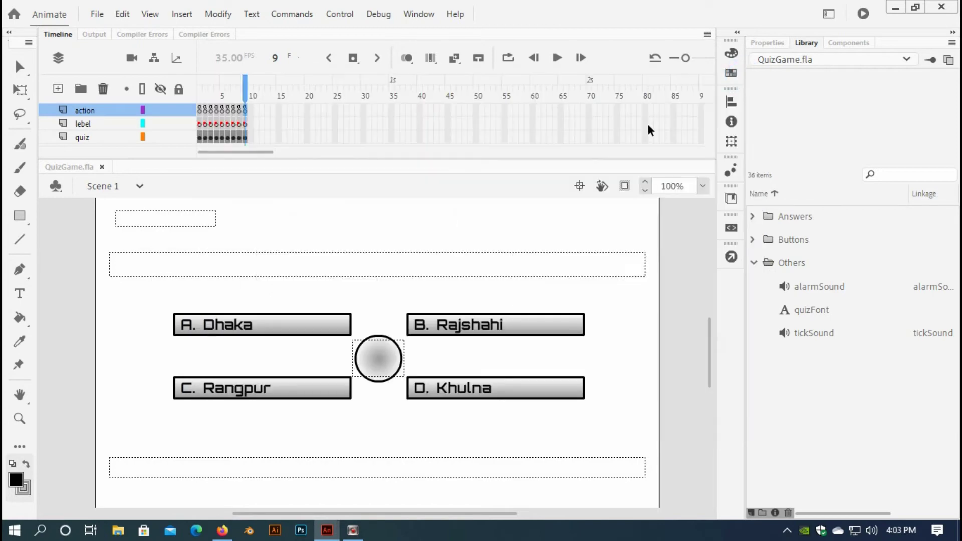
{"action": "scroll", "coordinate": [292, 220], "scroll_direction": "down", "scroll_amount": 3}
{"action": "scroll", "coordinate": [293, 219], "scroll_direction": "up", "scroll_amount": 3}
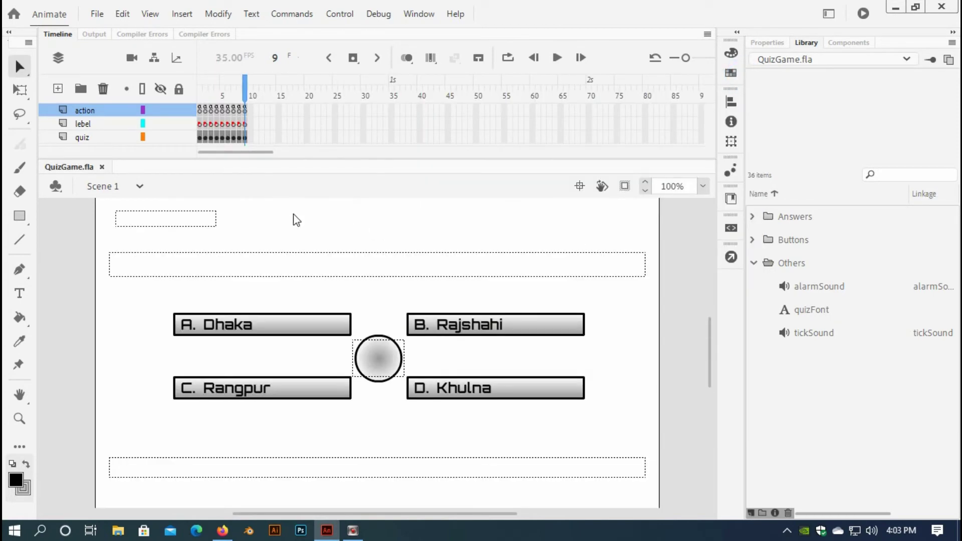
{"action": "scroll", "coordinate": [335, 291], "scroll_direction": "down", "scroll_amount": 3}
{"action": "scroll", "coordinate": [302, 286], "scroll_direction": "up", "scroll_amount": 3}
{"action": "left_click", "coordinate": [248, 111]}
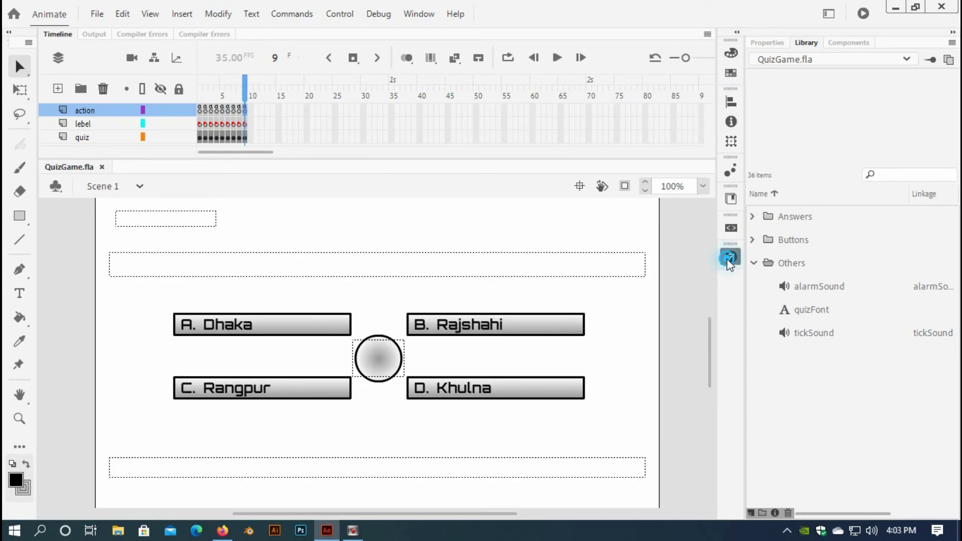
- Reopen the frame 9 code and mark ansHolder, dhaka and the whenIncorrectAns call in the answer check
{"action": "left_click", "coordinate": [731, 257]}
{"action": "double_click", "coordinate": [315, 241]}
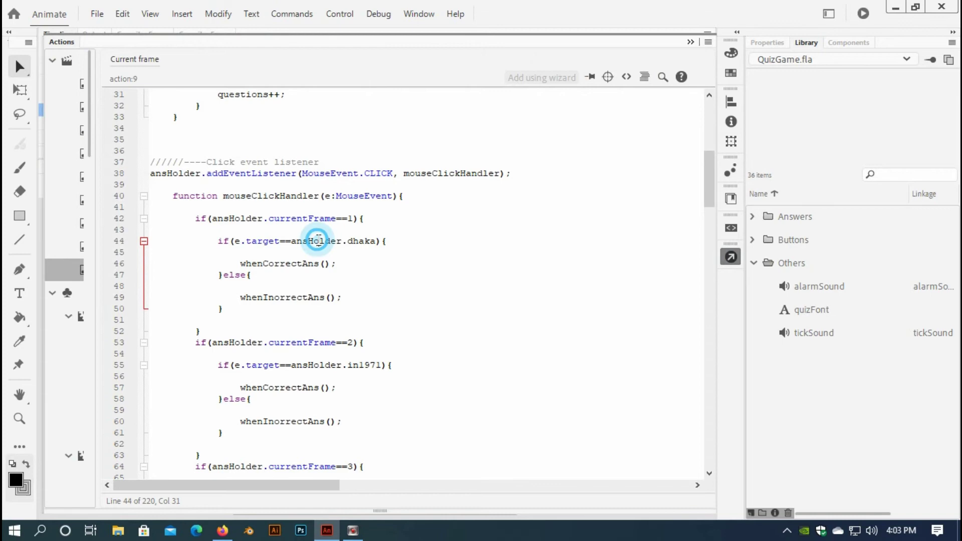
{"action": "double_click", "coordinate": [361, 241]}
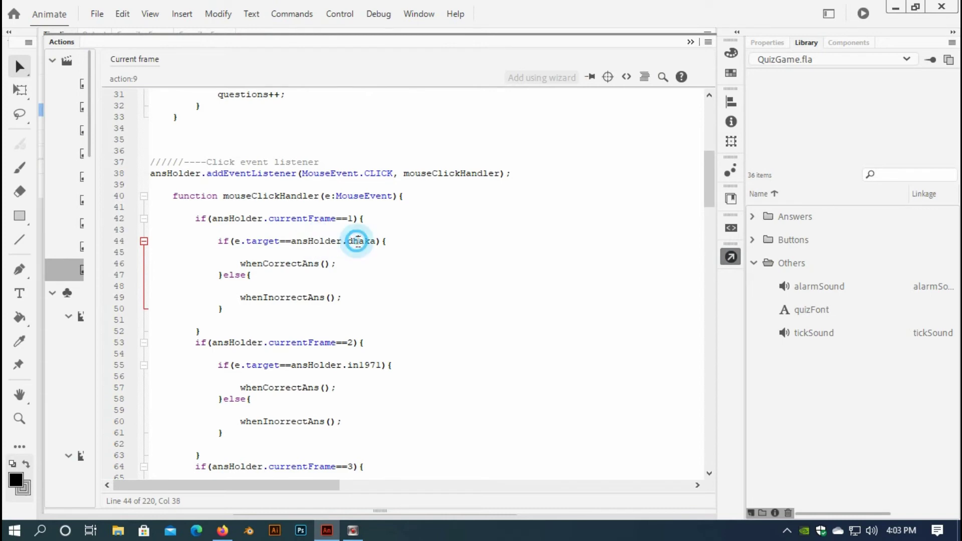
{"action": "scroll", "coordinate": [323, 297], "scroll_direction": "down", "scroll_amount": 1}
{"action": "double_click", "coordinate": [268, 265]}
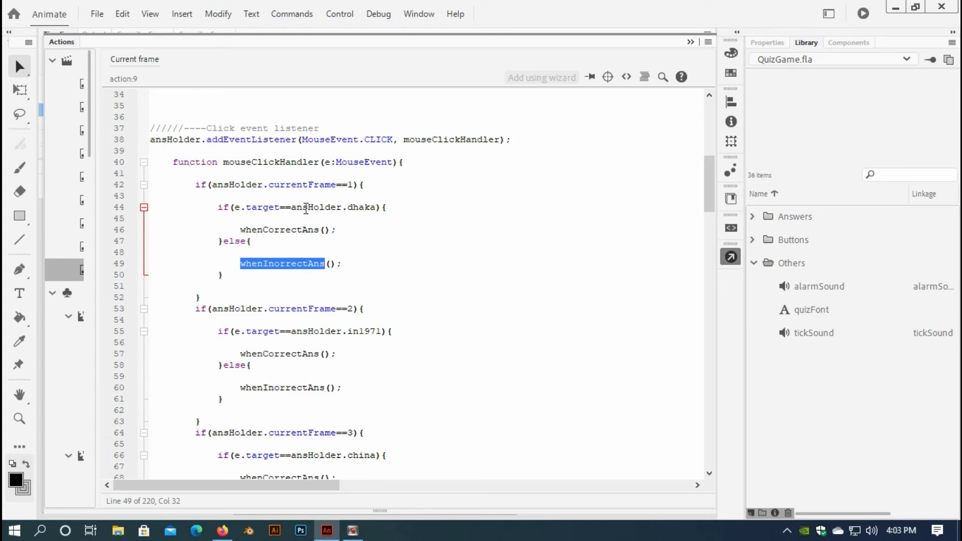
{"action": "double_click", "coordinate": [306, 207]}
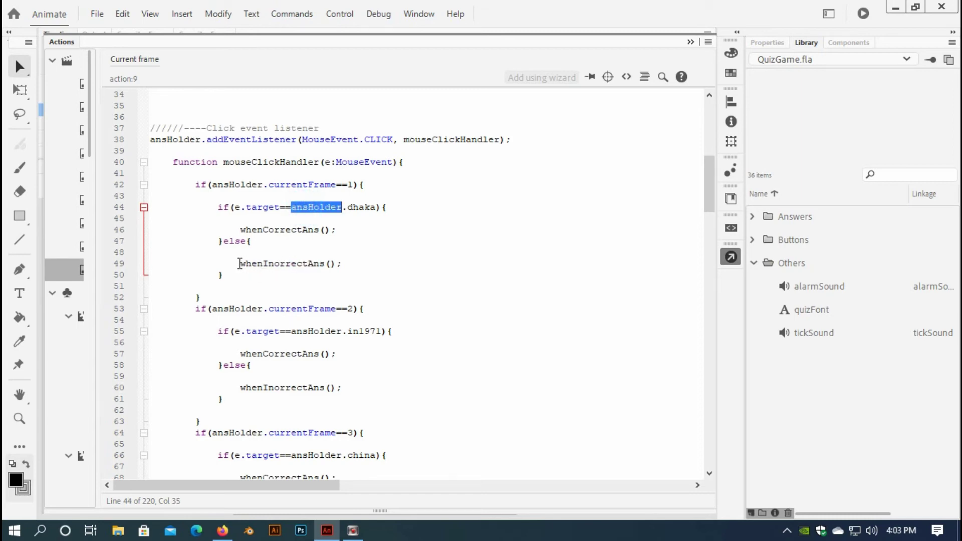
{"action": "left_click", "coordinate": [239, 264]}
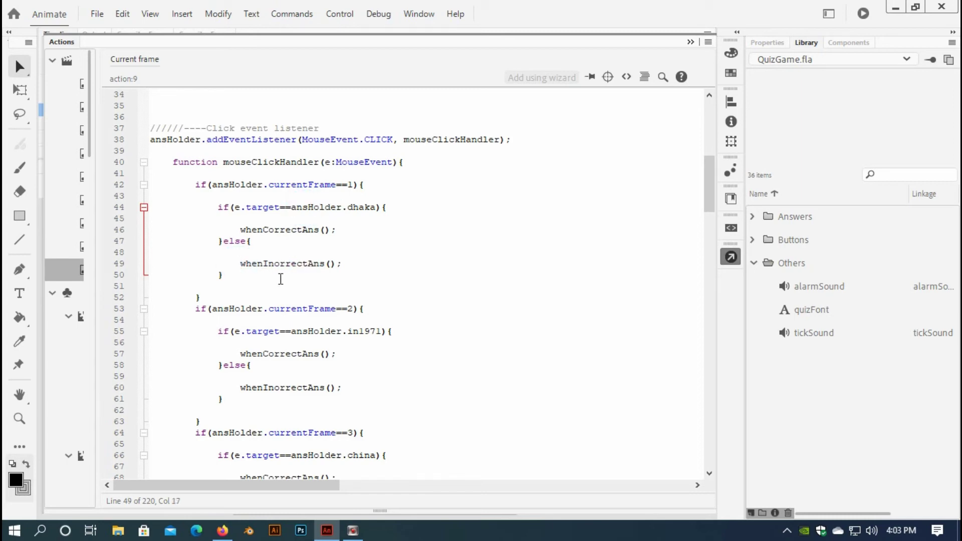
{"action": "double_click", "coordinate": [280, 264]}
{"action": "double_click", "coordinate": [315, 207]}
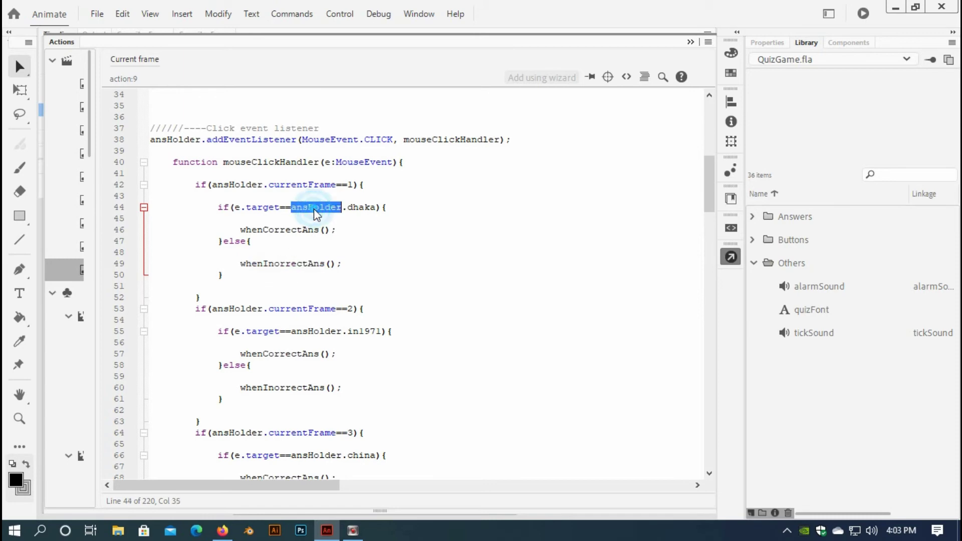
{"action": "double_click", "coordinate": [272, 264]}
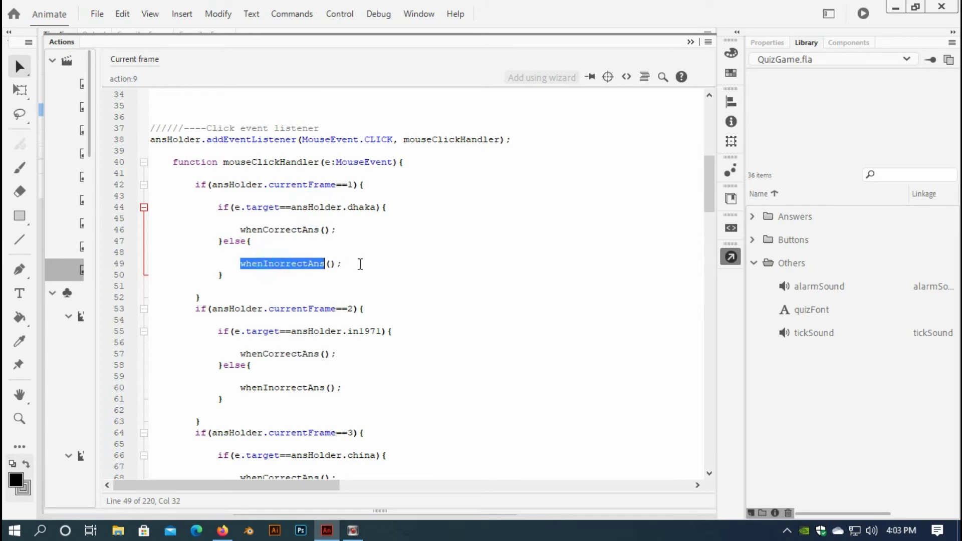
{"action": "left_click", "coordinate": [343, 265]}
{"action": "double_click", "coordinate": [271, 264]}
{"action": "scroll", "coordinate": [306, 267], "scroll_direction": "up", "scroll_amount": 1}
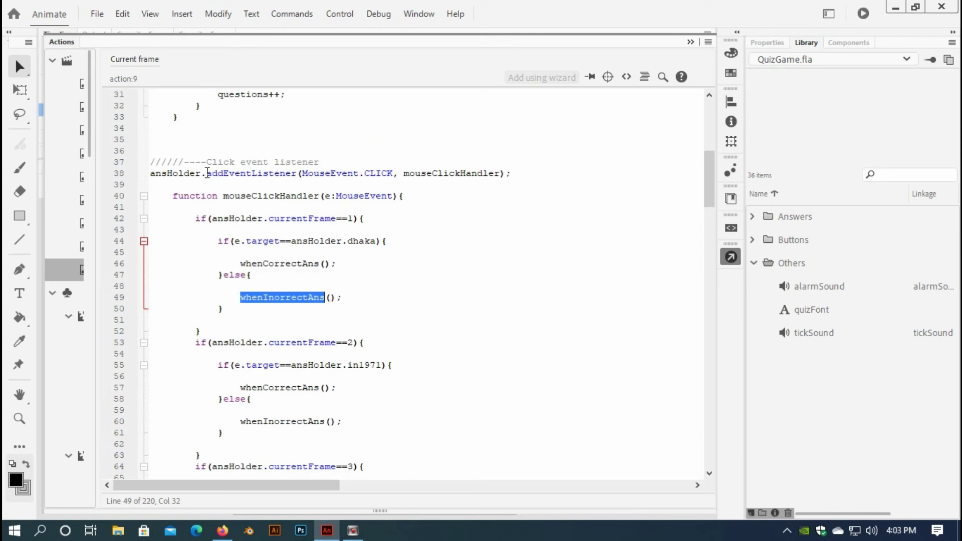
- Select ansHolder on listener line 38, then collapse the Actions panel to show the stage
{"action": "left_click_drag", "start_coordinate": [207, 174], "coordinate": [159, 174]}
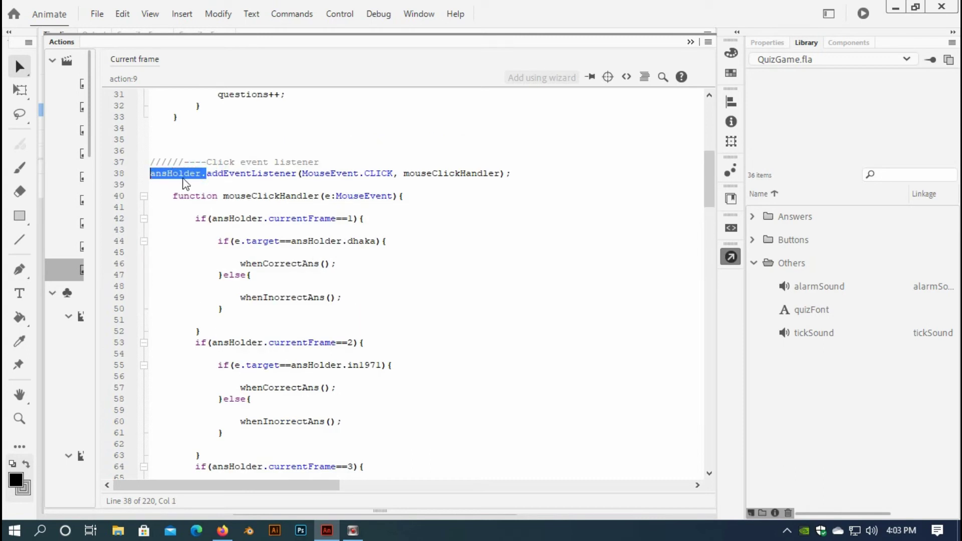
{"action": "double_click", "coordinate": [184, 174]}
{"action": "left_click", "coordinate": [691, 42]}
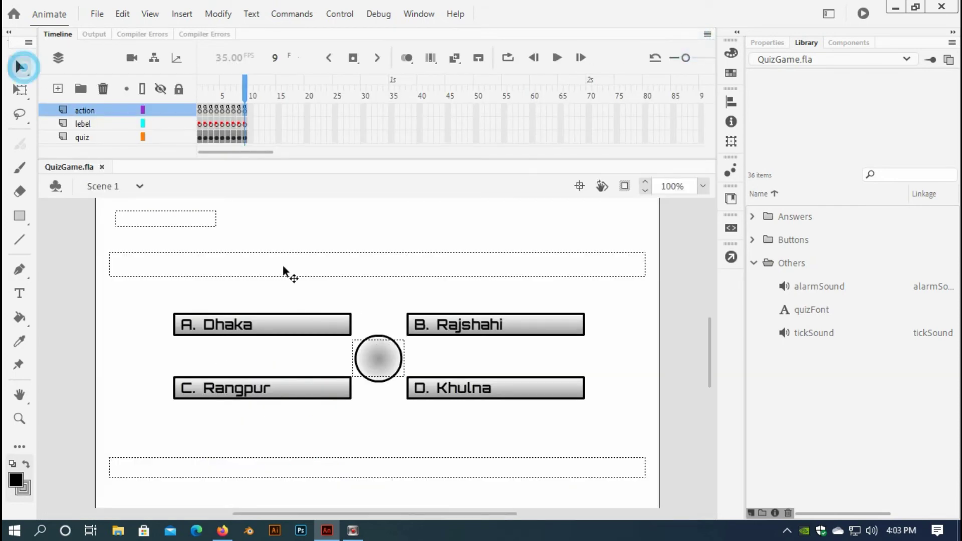
- Select the quiz layer, clear the stage selection and scrub the playhead back to the question frame
{"action": "left_click", "coordinate": [245, 138]}
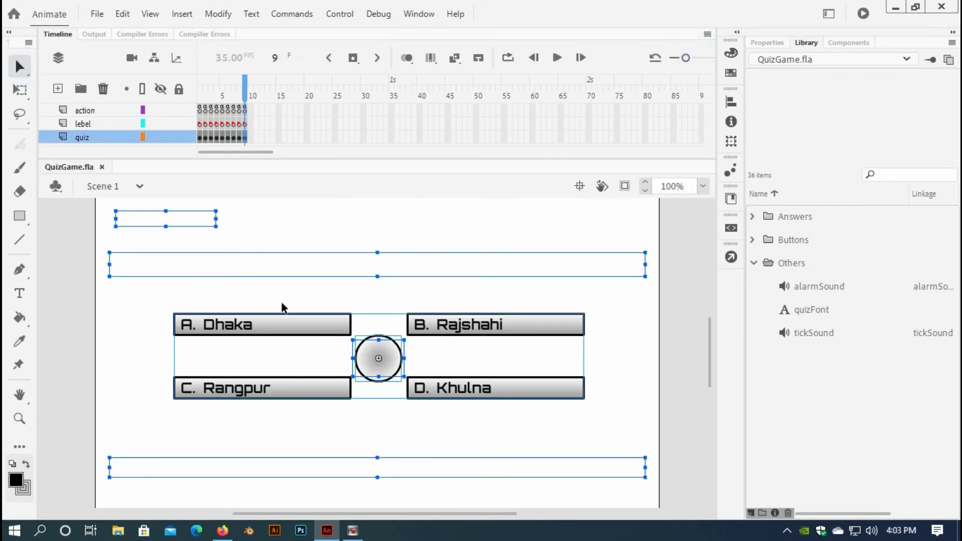
{"action": "left_click", "coordinate": [363, 214]}
{"action": "left_click", "coordinate": [278, 198]}
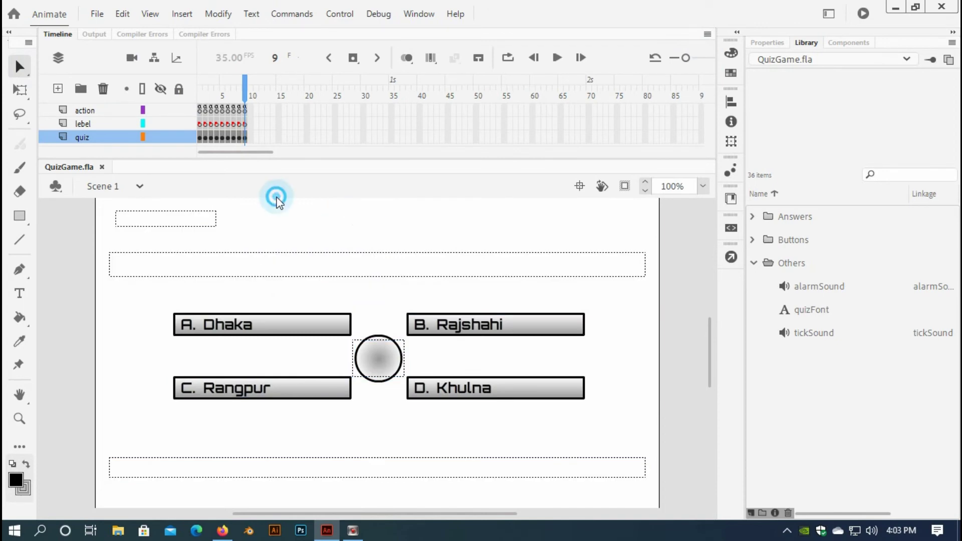
{"action": "left_click_drag", "start_coordinate": [244, 92], "coordinate": [206, 92]}
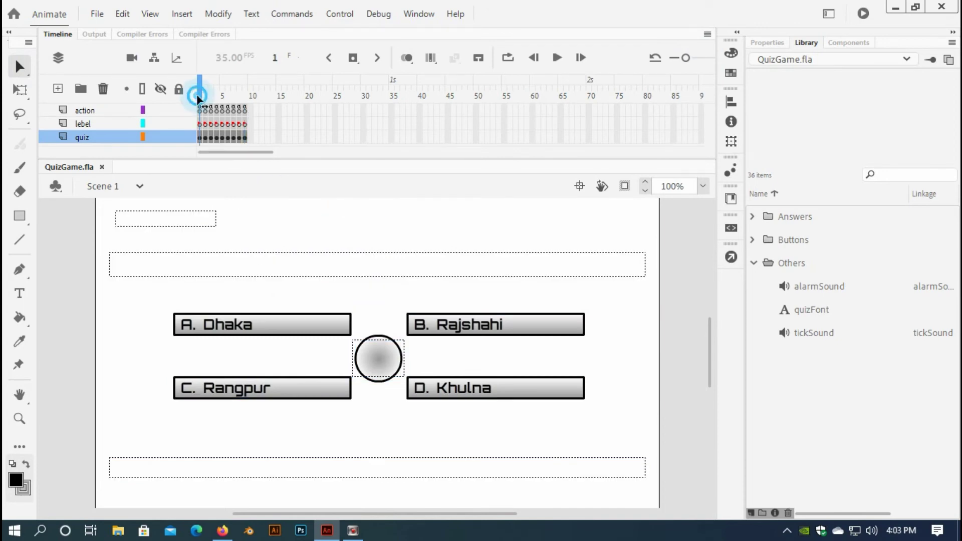
{"action": "left_click", "coordinate": [244, 136]}
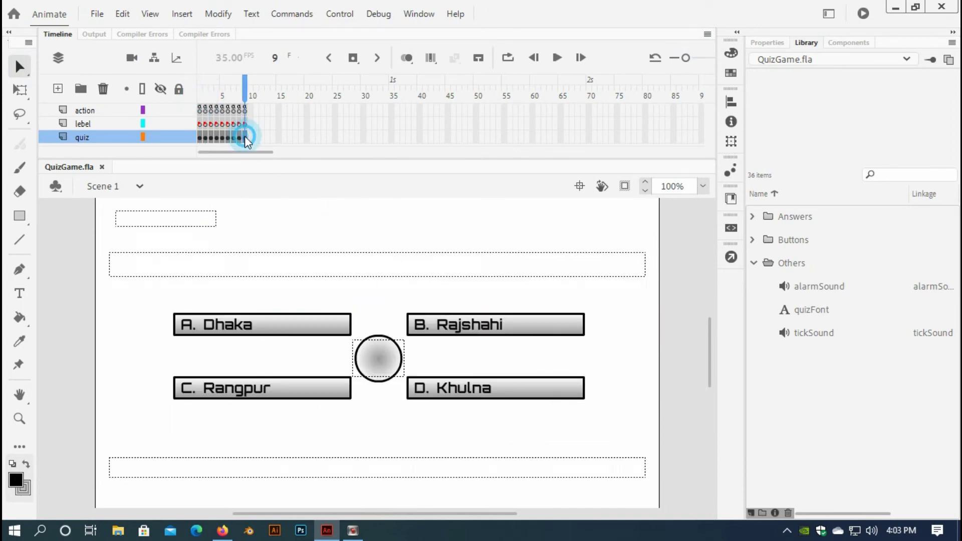
- Enter the ansHolder symbol, step through its answer frames and return to the Dhaka frame
{"action": "double_click", "coordinate": [264, 318]}
{"action": "left_click", "coordinate": [217, 124]}
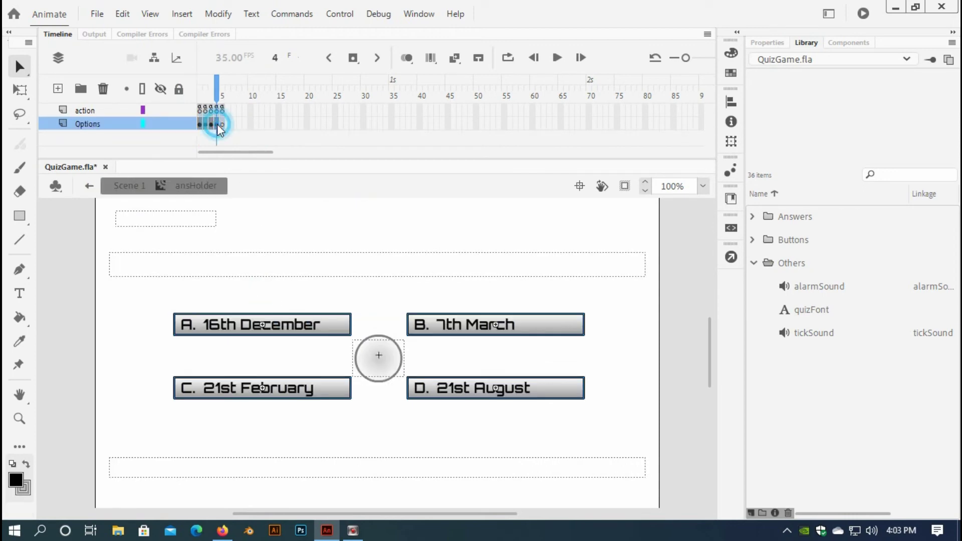
{"action": "left_click", "coordinate": [202, 125]}
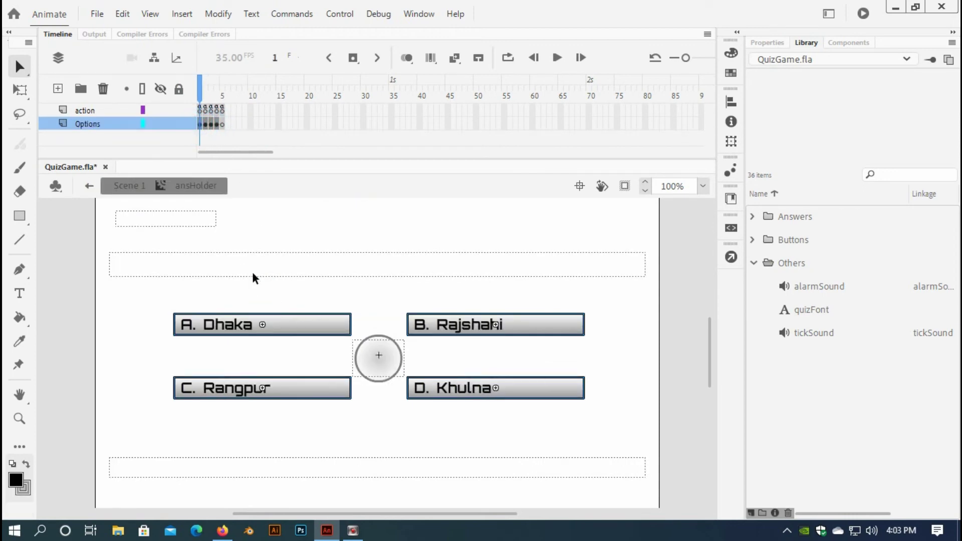
{"action": "left_click", "coordinate": [252, 272]}
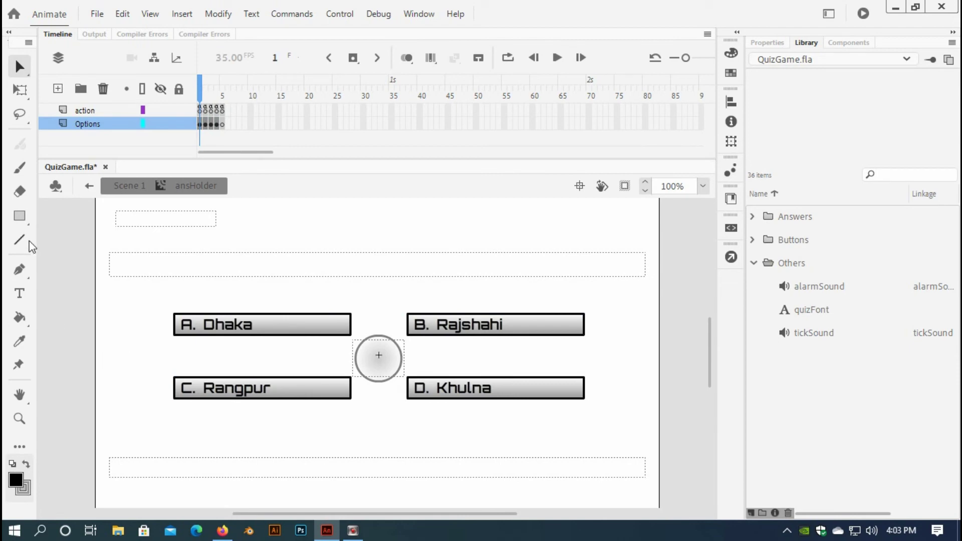
- Draw a black rectangle below the D. Khulna answer inside ansHolder and run Control > Test
{"action": "left_click", "coordinate": [20, 216]}
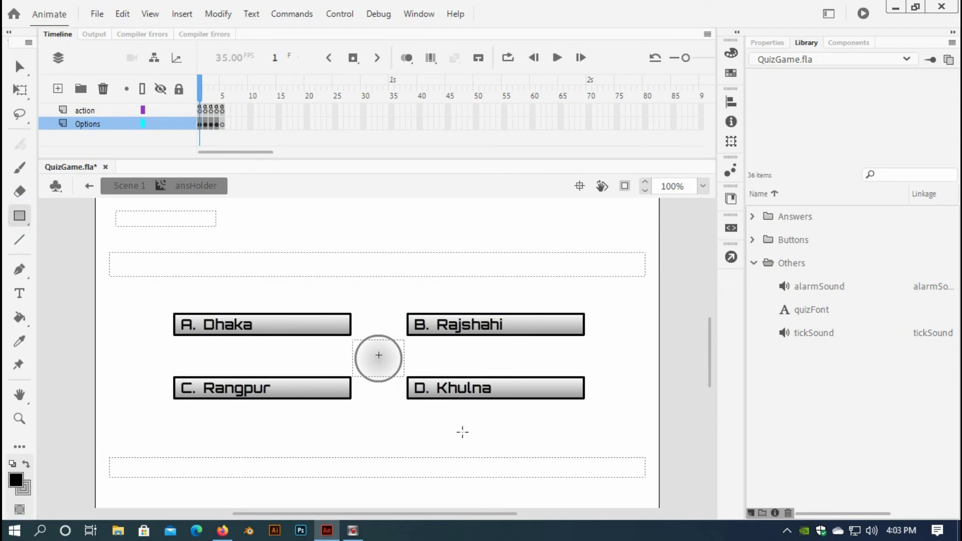
{"action": "left_click_drag", "start_coordinate": [472, 424], "coordinate": [549, 444]}
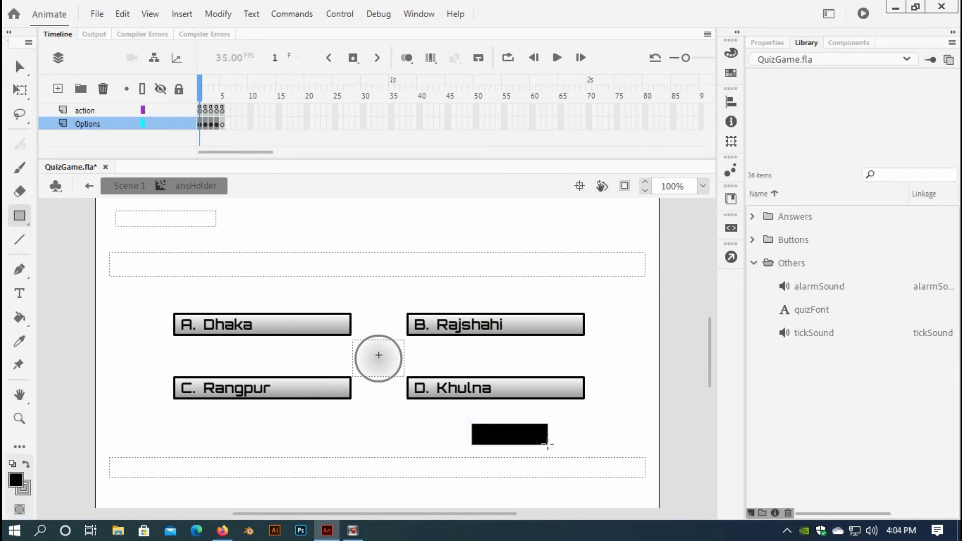
{"action": "left_click", "coordinate": [339, 14]}
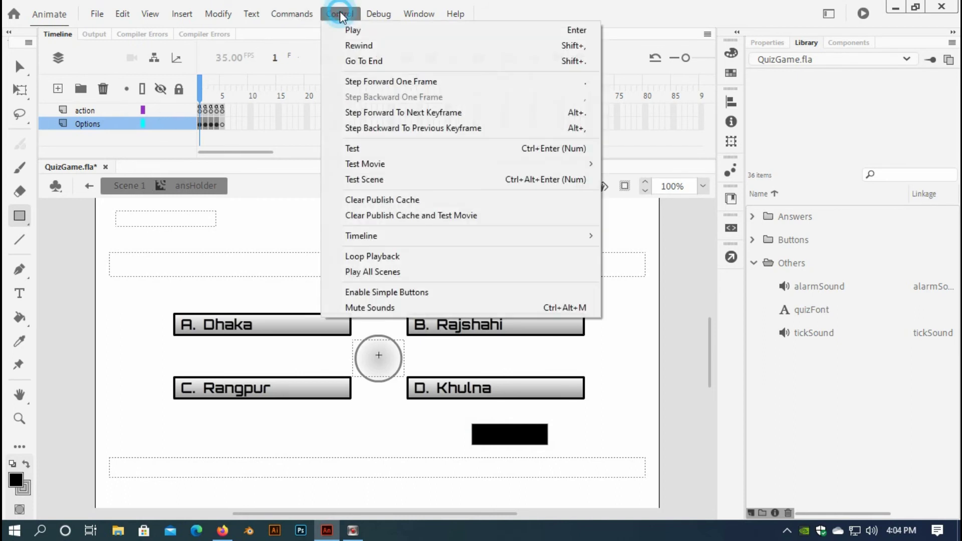
{"action": "left_click", "coordinate": [362, 148]}
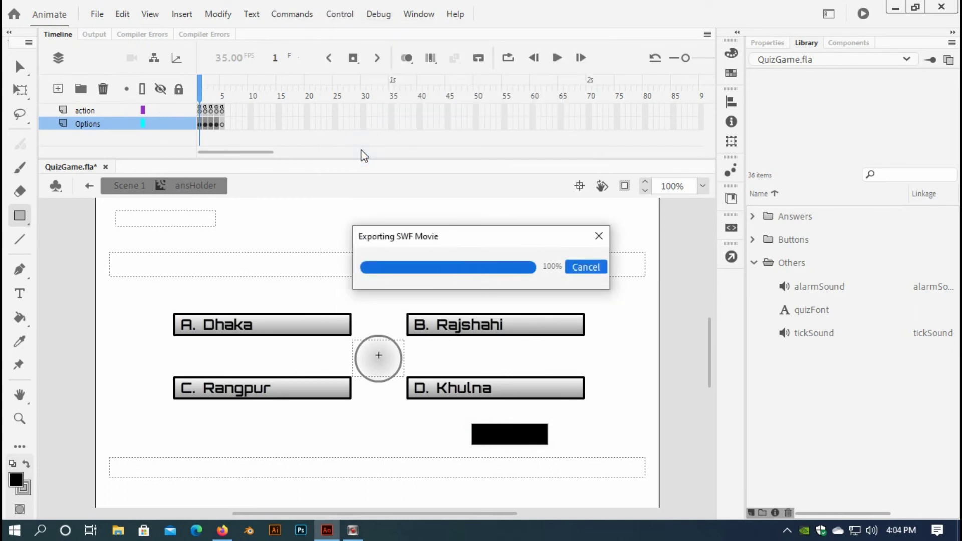
- Enter a name, start the quiz, click the black rectangle as a wrong answer, then close the test
{"action": "left_click", "coordinate": [461, 258]}
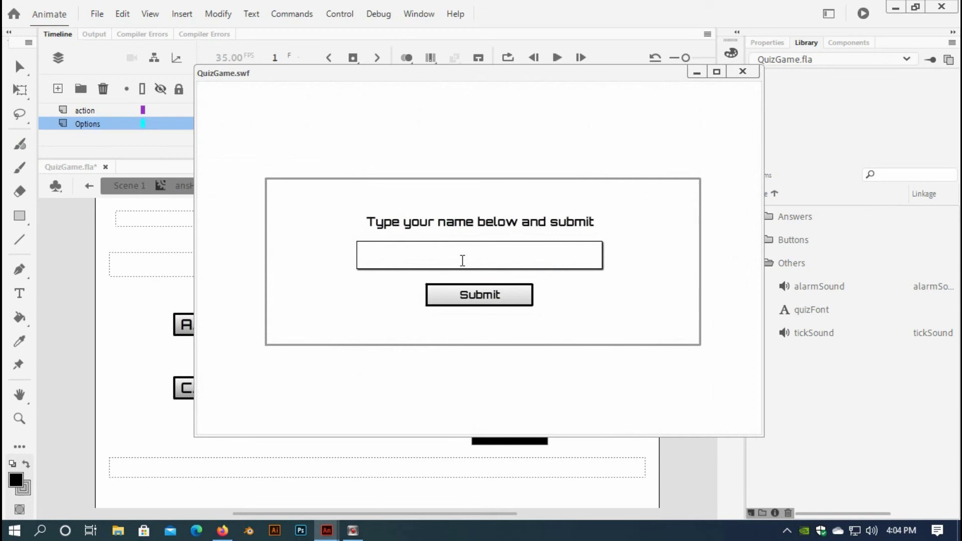
{"action": "type", "text": "ssssssss"}
{"action": "left_click", "coordinate": [479, 295]}
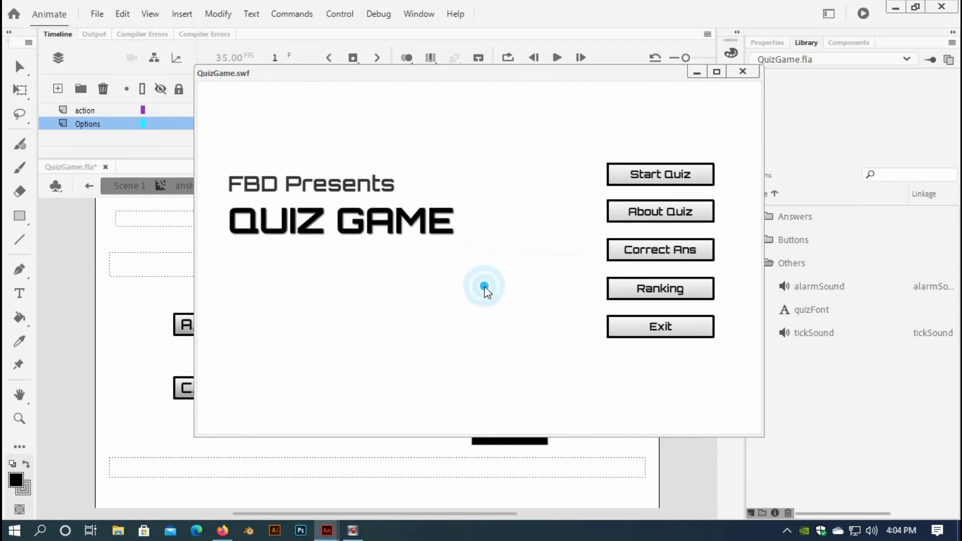
{"action": "left_click", "coordinate": [660, 174]}
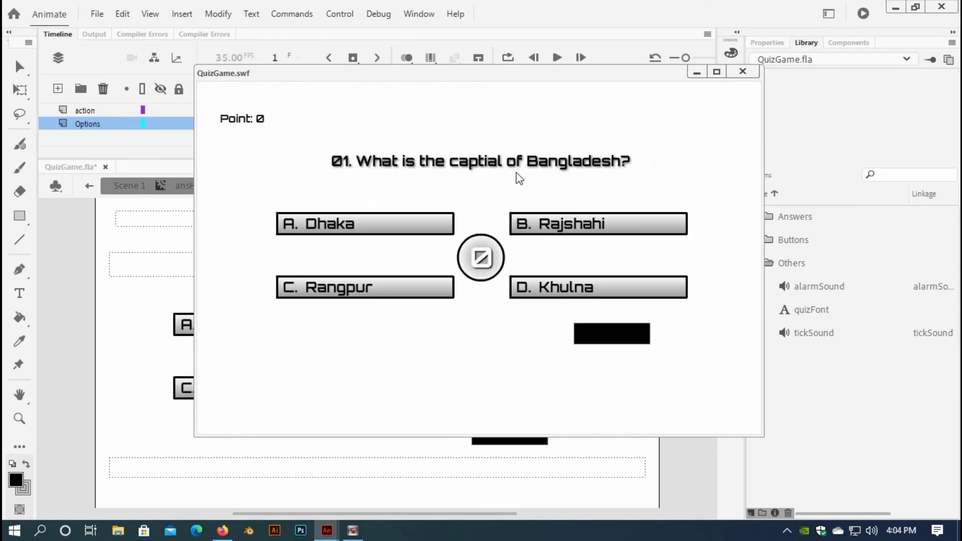
{"action": "left_click", "coordinate": [594, 334]}
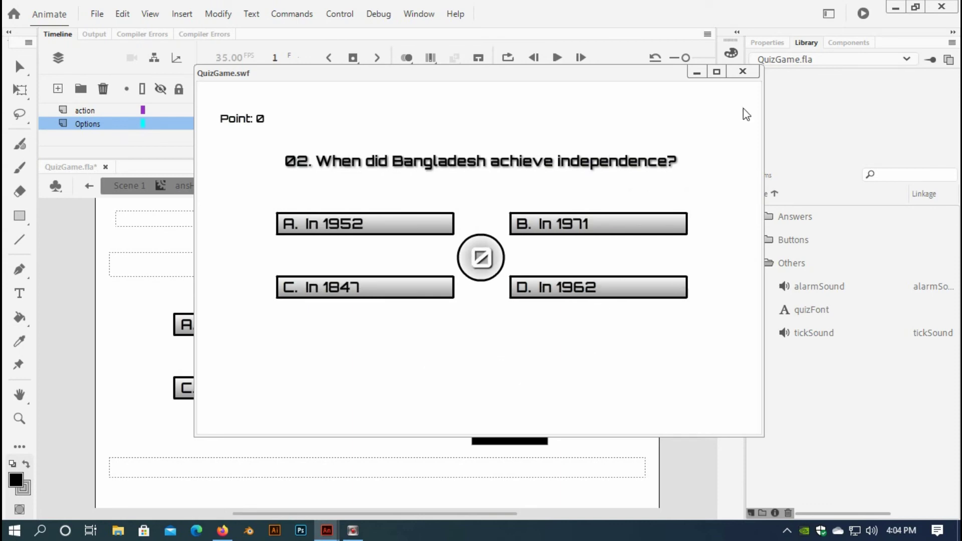
{"action": "left_click", "coordinate": [743, 71]}
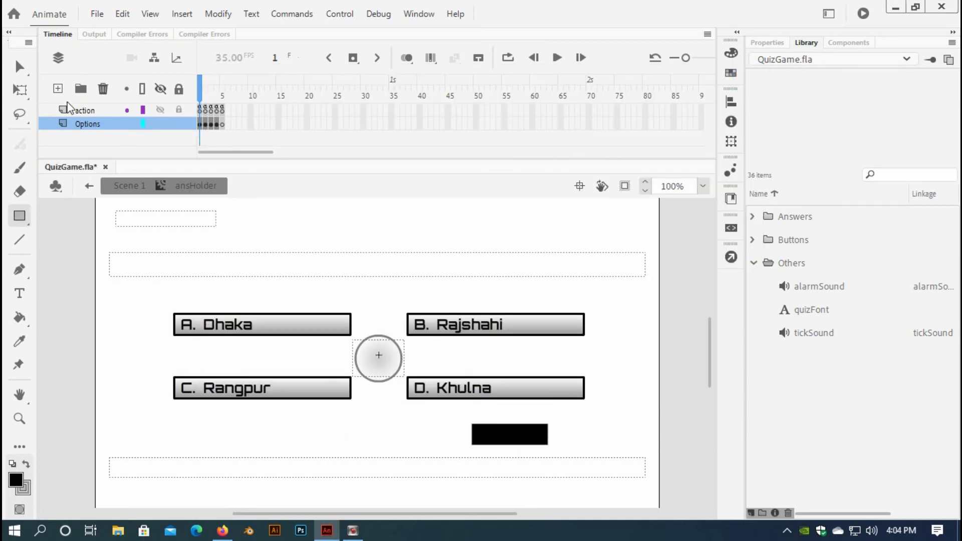
- Delete the black rectangle's fill and leftover outline below D. Khulna
{"action": "left_click", "coordinate": [19, 66]}
{"action": "left_click", "coordinate": [496, 435]}
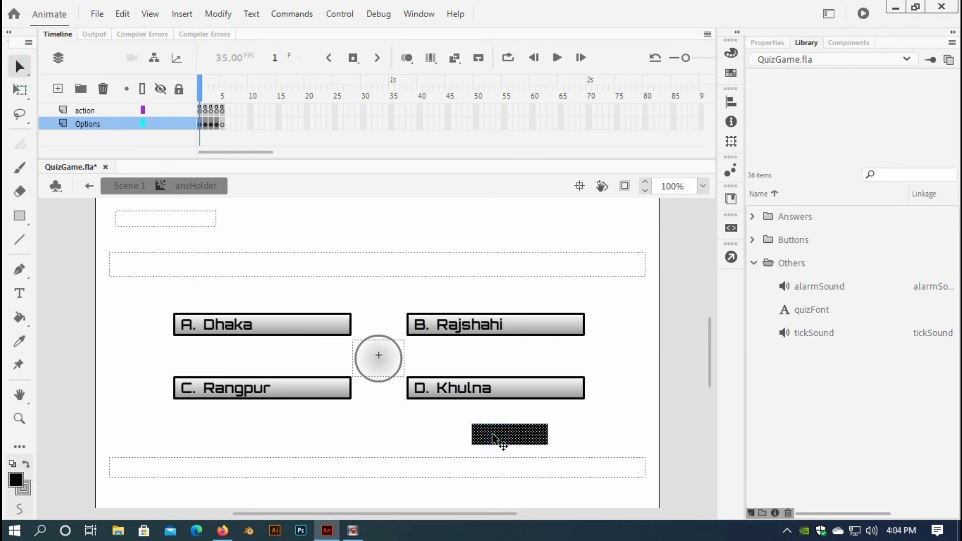
{"action": "key", "text": "Delete"}
{"action": "left_click_drag", "start_coordinate": [563, 454], "coordinate": [449, 408]}
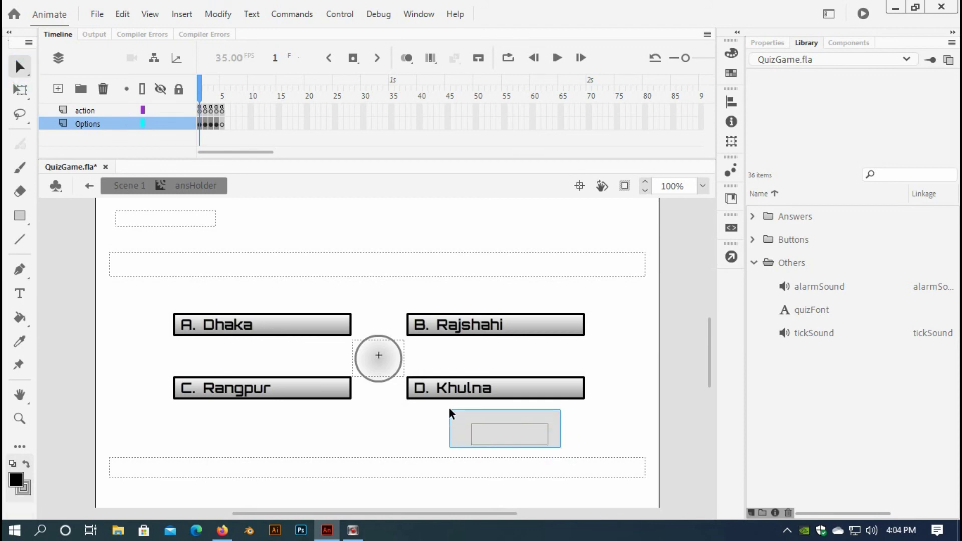
{"action": "key", "text": "Delete"}
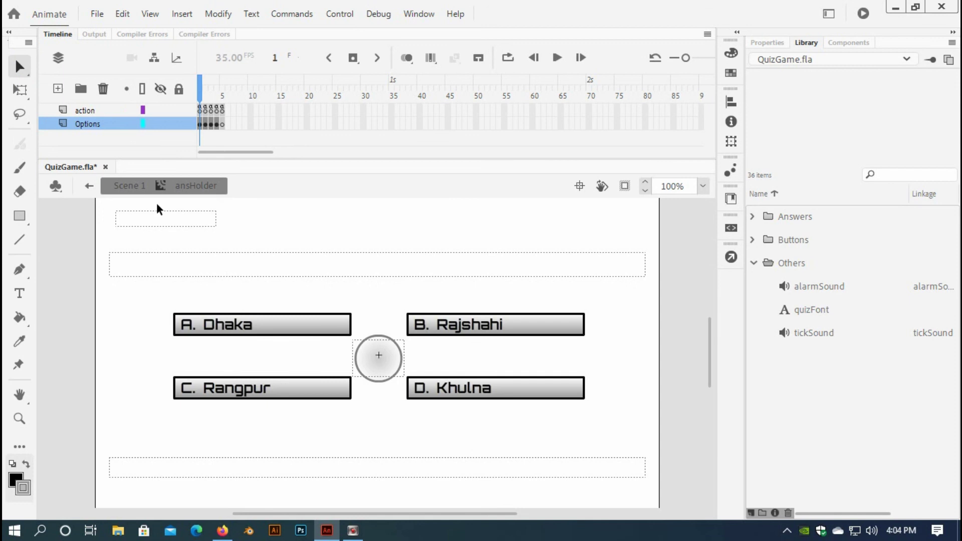
- Check ansHolder frames 1, 2 and 4 hold only answer buttons, return to Scene 1 and reopen the code with F9
{"action": "left_click", "coordinate": [131, 186]}
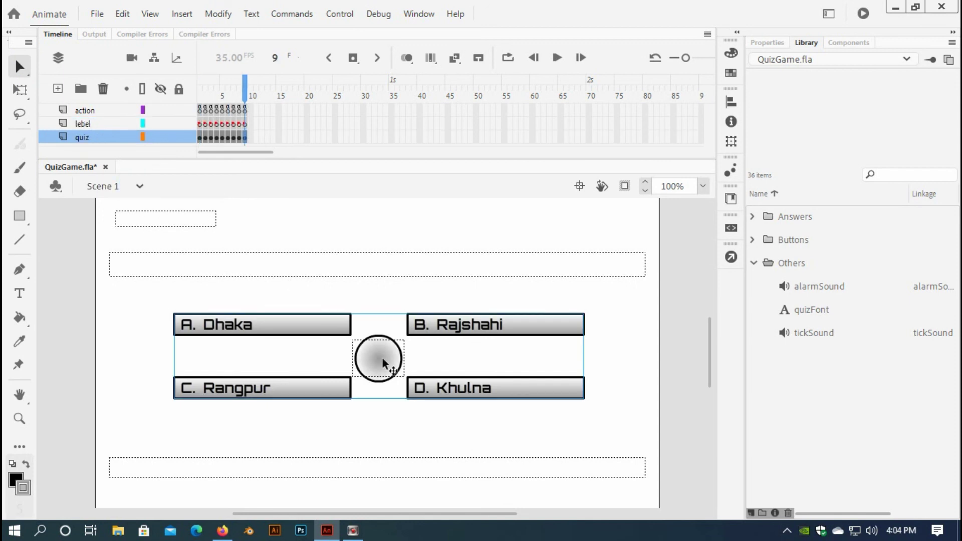
{"action": "left_click", "coordinate": [478, 296]}
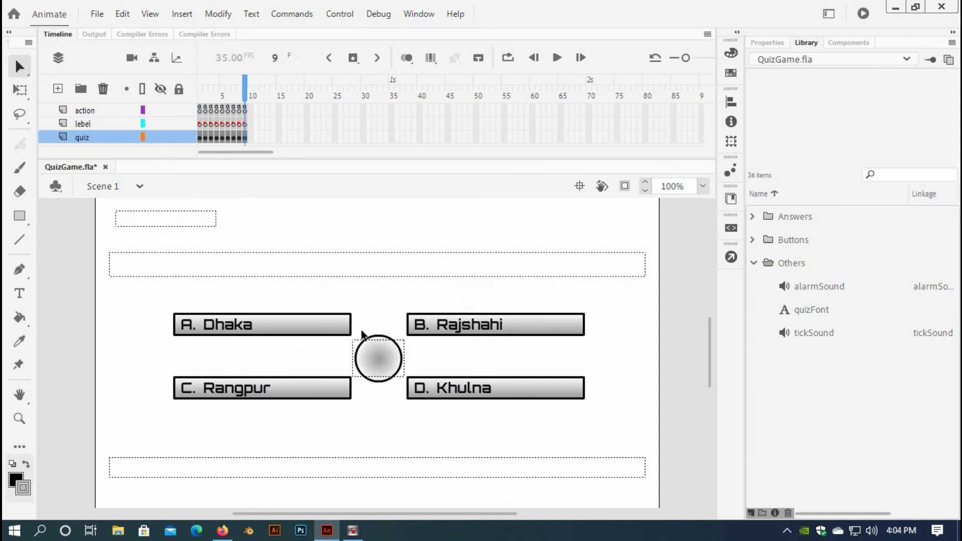
{"action": "double_click", "coordinate": [338, 325]}
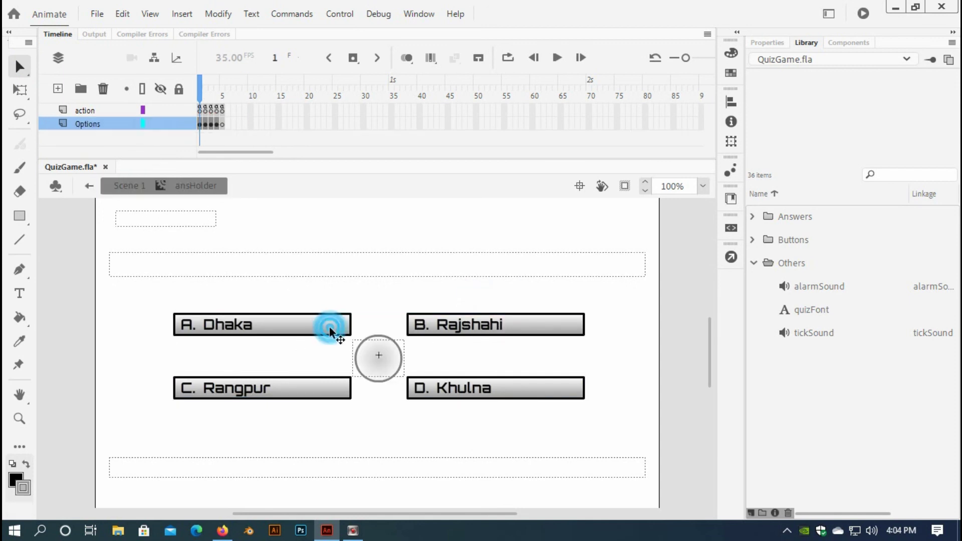
{"action": "left_click", "coordinate": [201, 125]}
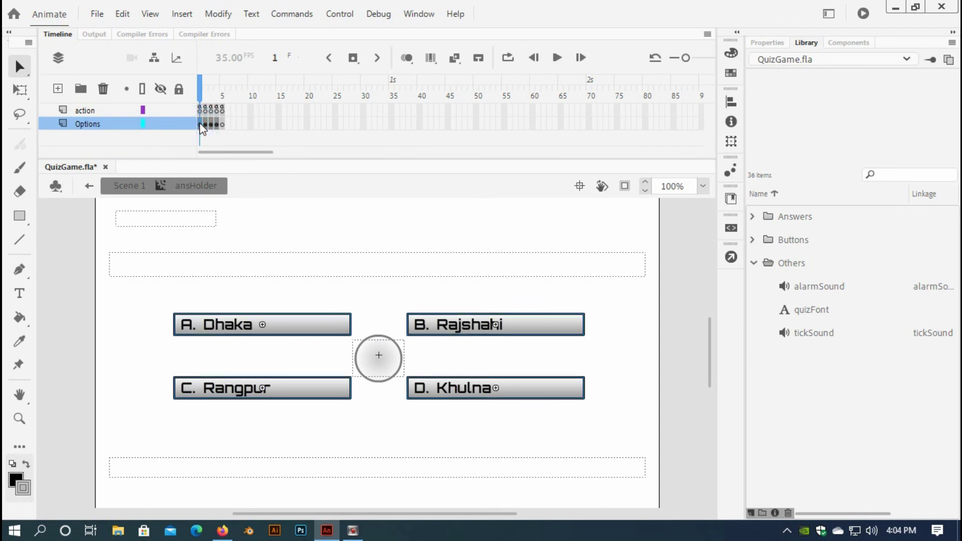
{"action": "left_click", "coordinate": [208, 124]}
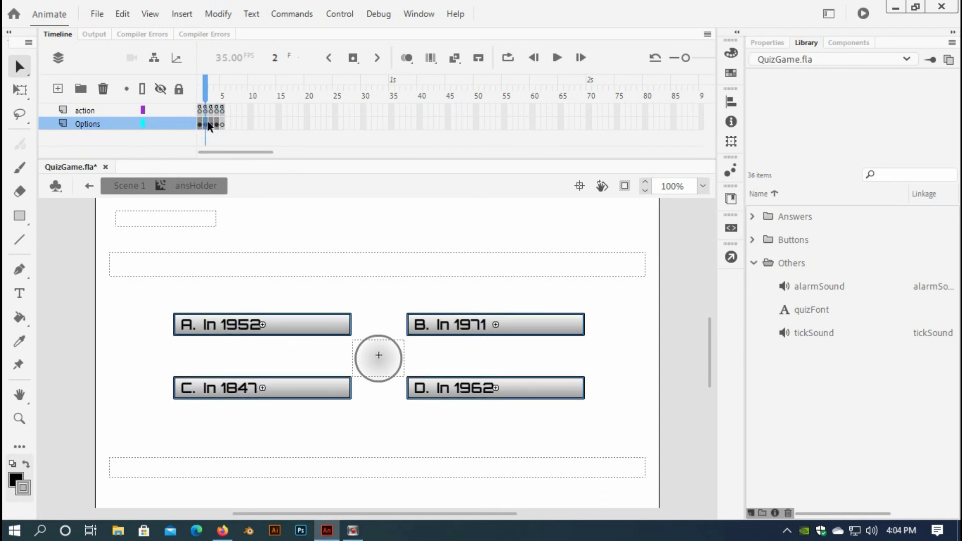
{"action": "left_click", "coordinate": [213, 124]}
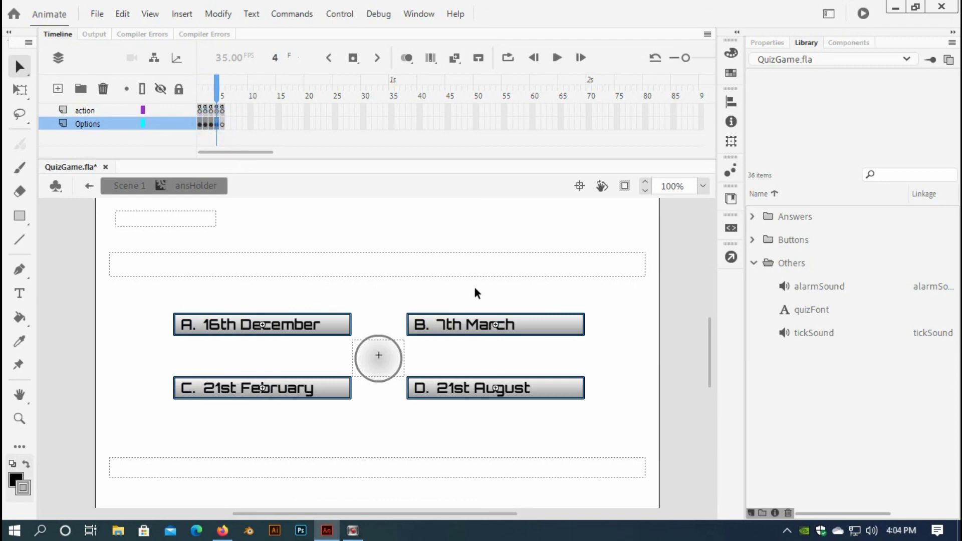
{"action": "left_click", "coordinate": [128, 186]}
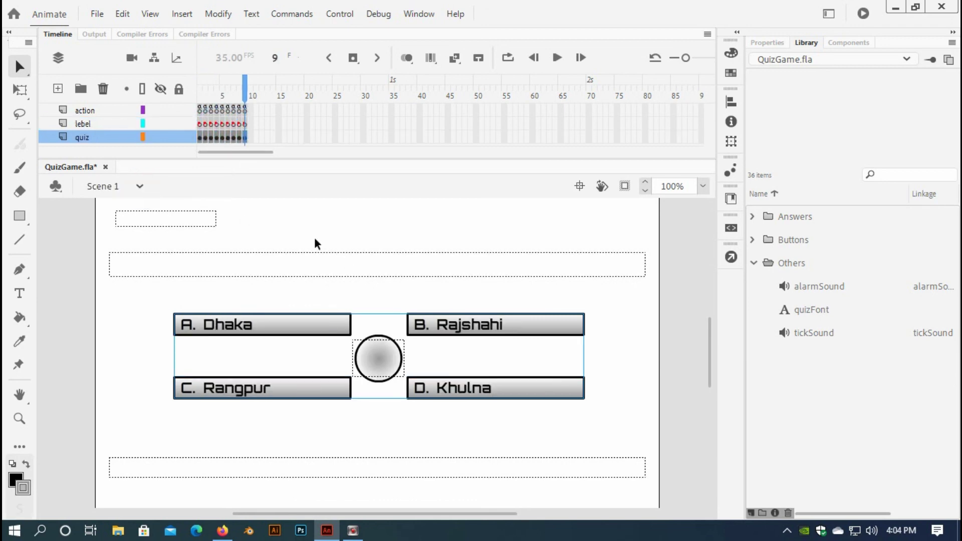
{"action": "left_click", "coordinate": [488, 221]}
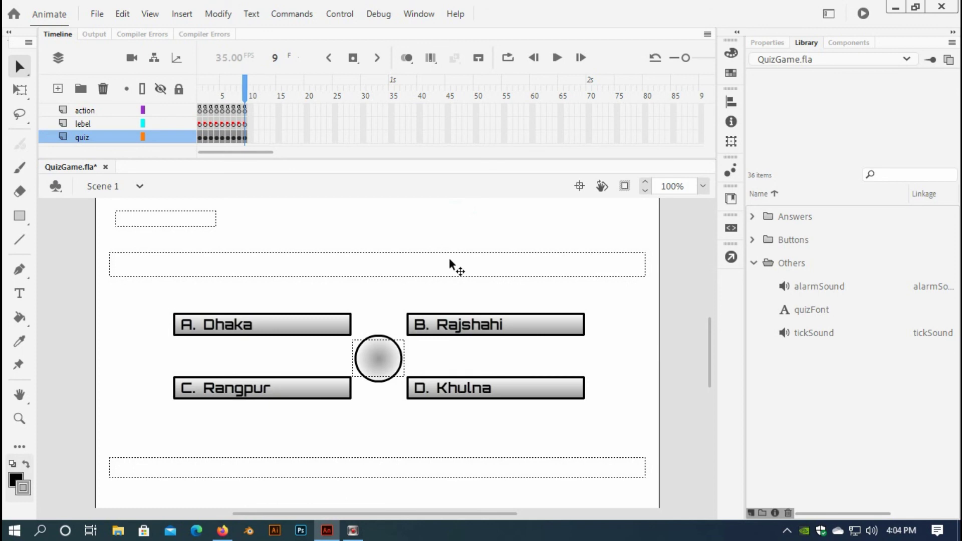
{"action": "scroll", "coordinate": [466, 230], "scroll_direction": "down", "scroll_amount": 3}
{"action": "scroll", "coordinate": [465, 230], "scroll_direction": "up", "scroll_amount": 3}
{"action": "key", "text": "F9"}
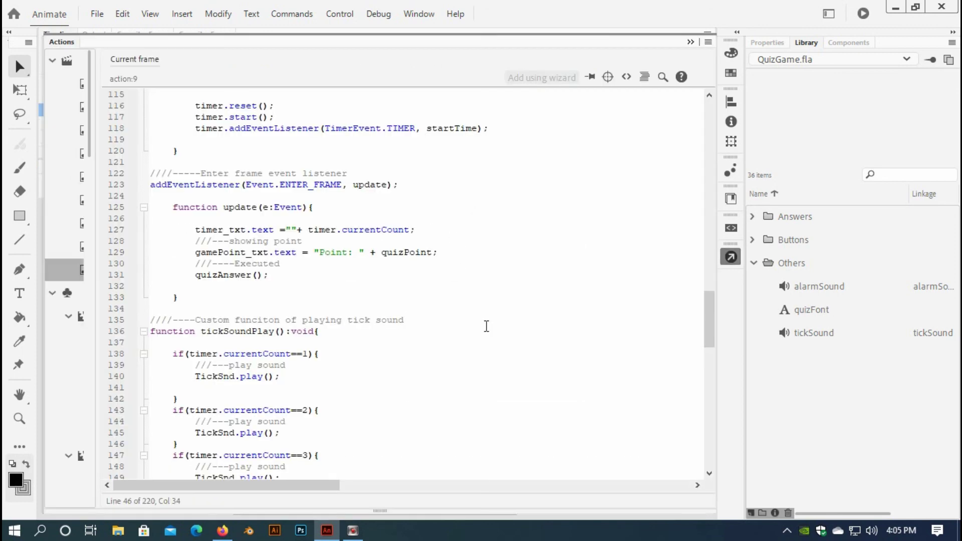